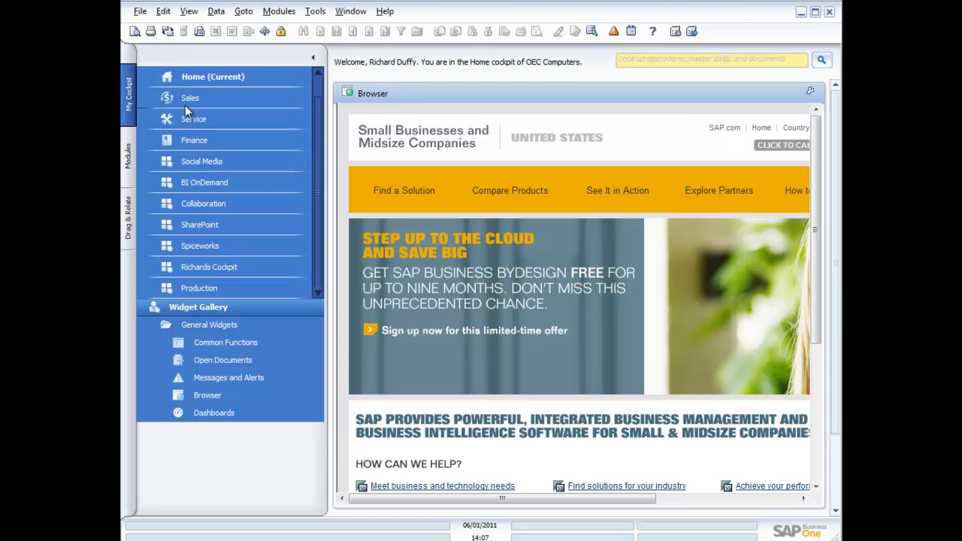
Switch to the Sales cockpit, collapse the navigation pane and refresh the Open Documents widget
{"action": "left_click", "coordinate": [193, 104]}
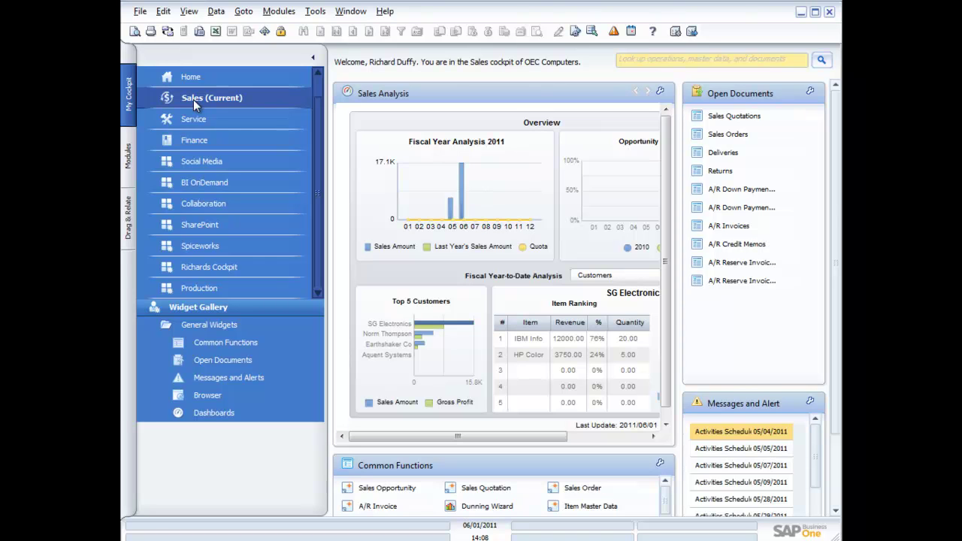
{"action": "left_click", "coordinate": [313, 59]}
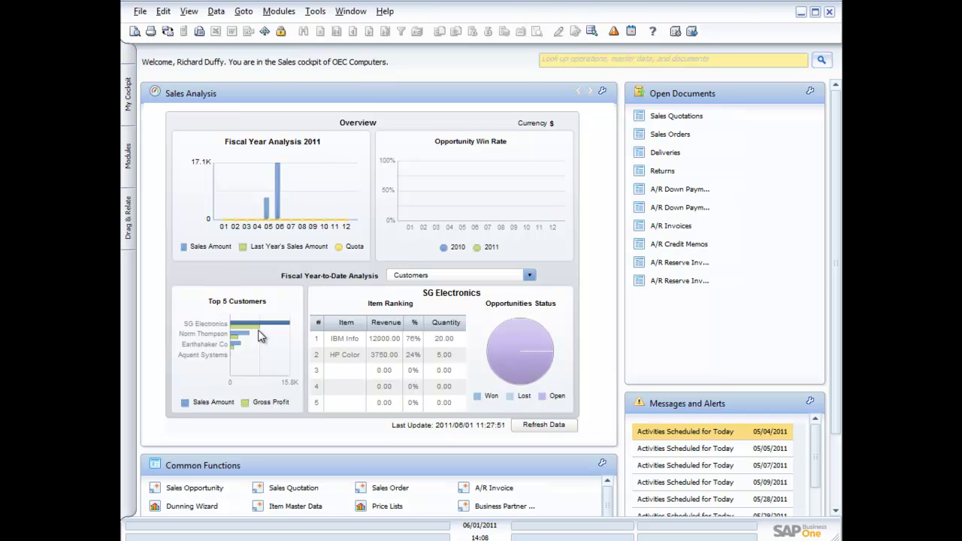
{"action": "mouse_move", "coordinate": [278, 196]}
{"action": "left_click", "coordinate": [810, 91]}
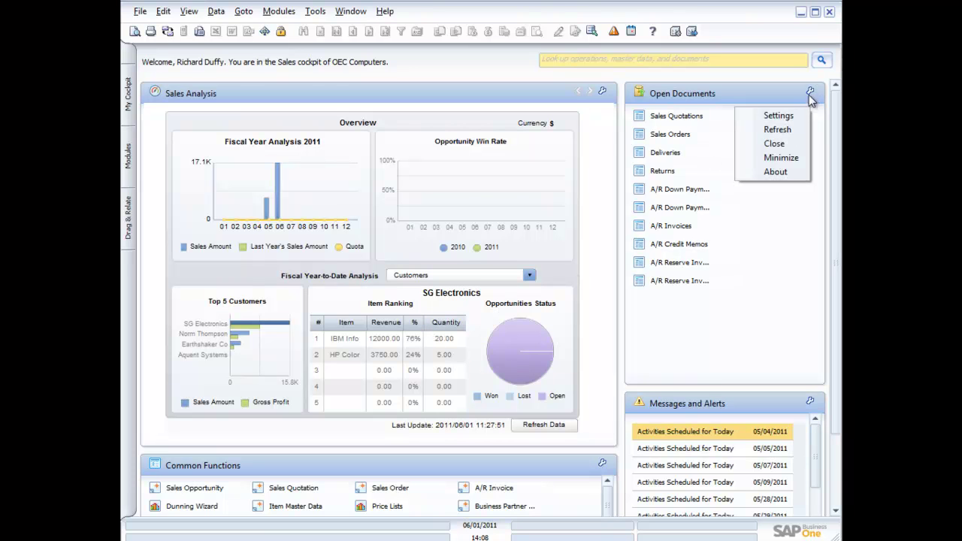
{"action": "left_click", "coordinate": [790, 129]}
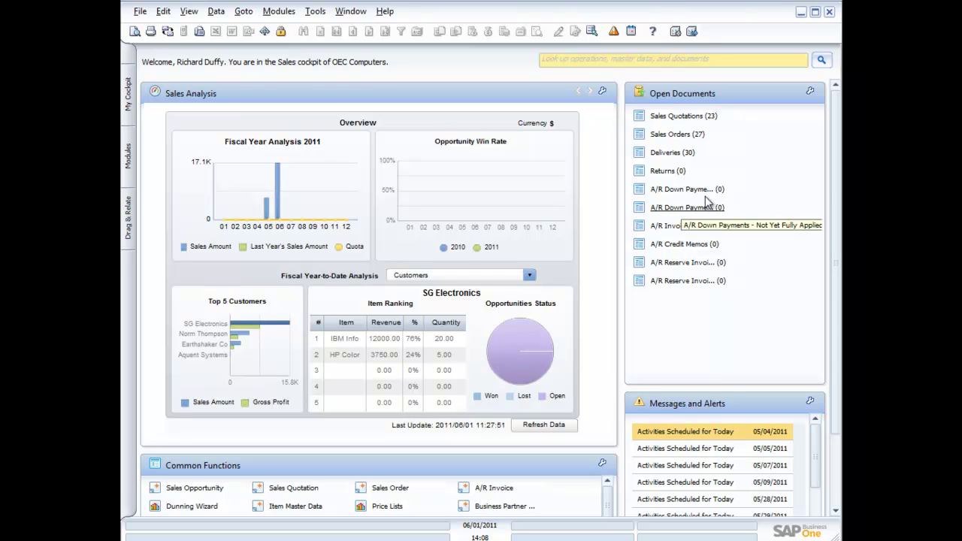
List the open sales quotations and open quotation 42 for ADA Technologies
{"action": "left_click", "coordinate": [685, 116]}
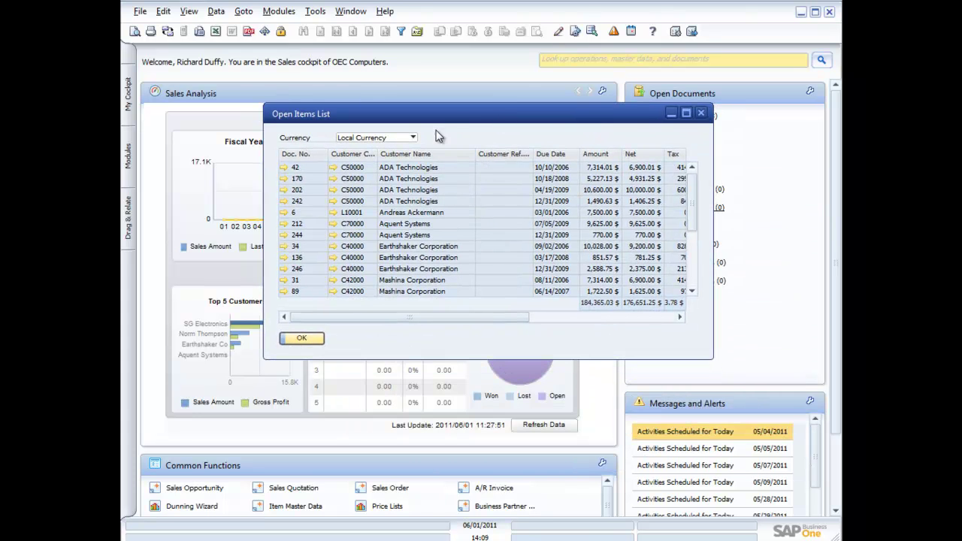
{"action": "left_click_drag", "start_coordinate": [446, 122], "coordinate": [440, 180]}
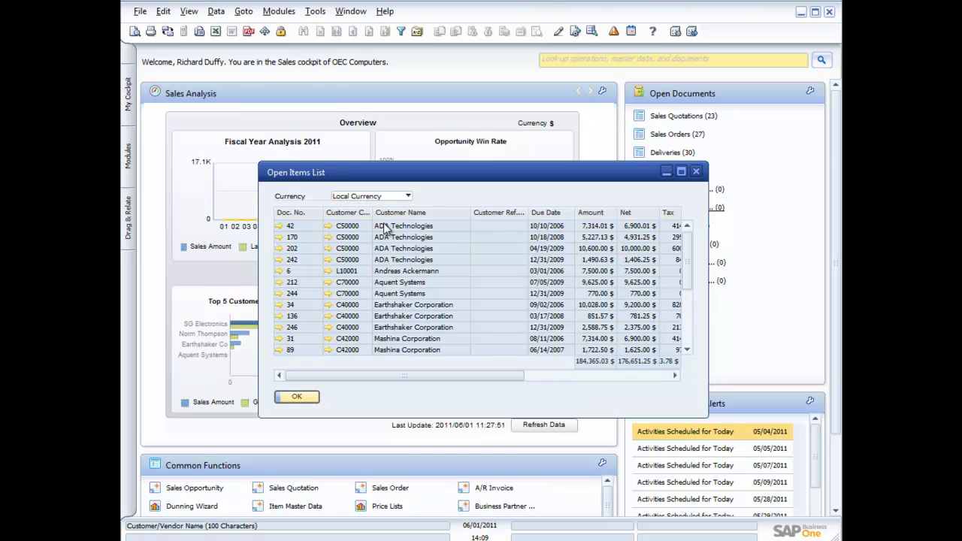
{"action": "left_click", "coordinate": [280, 227]}
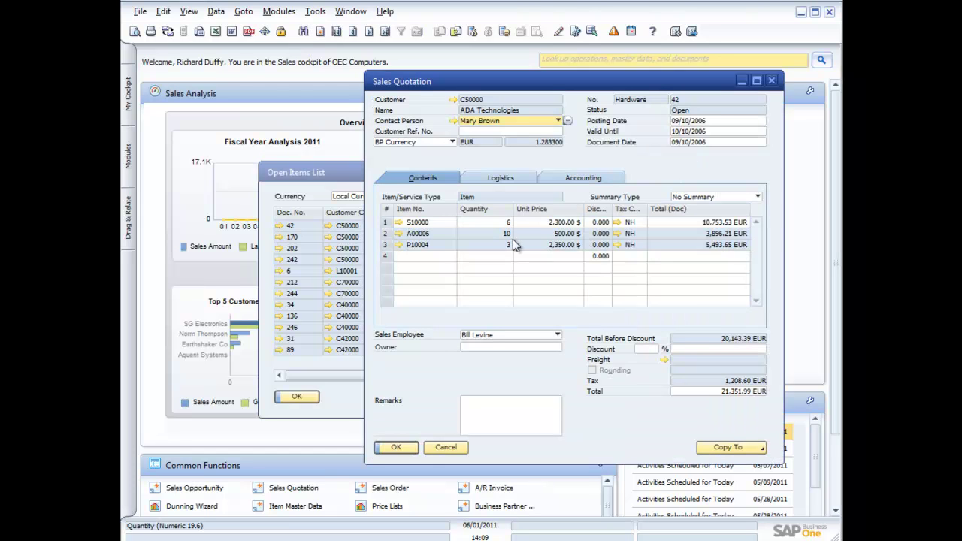
Open the quotation's customer master data and look up the activities related to this business partner
{"action": "left_click", "coordinate": [455, 101]}
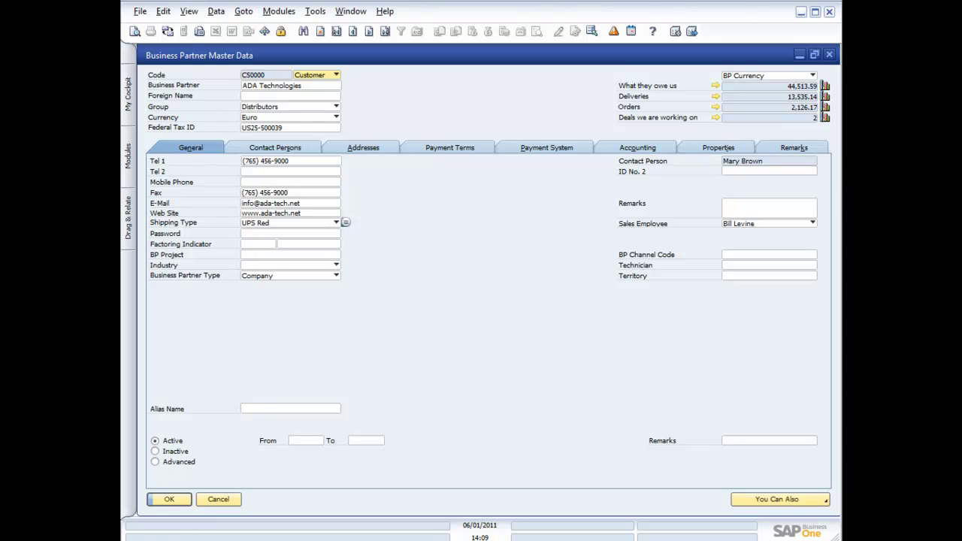
{"action": "left_click", "coordinate": [798, 500]}
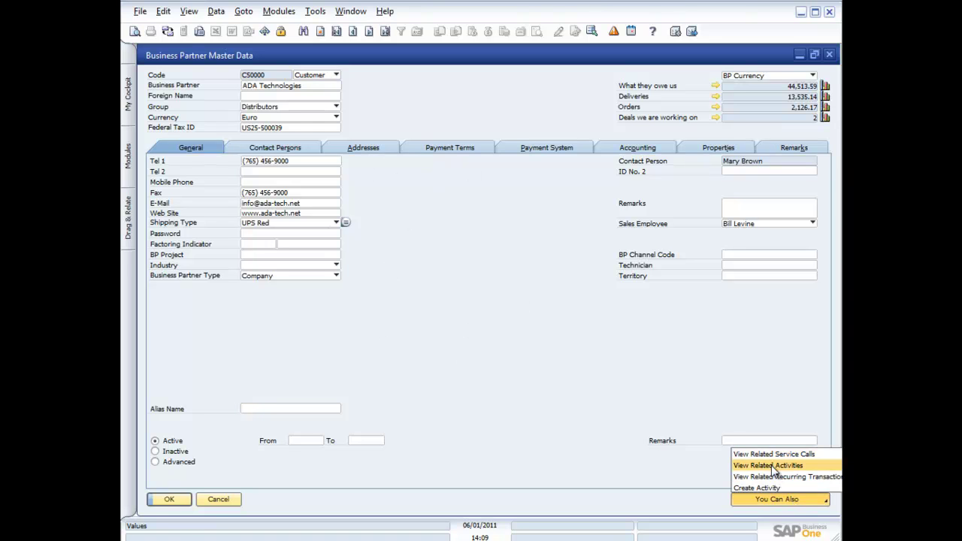
{"action": "left_click", "coordinate": [775, 467]}
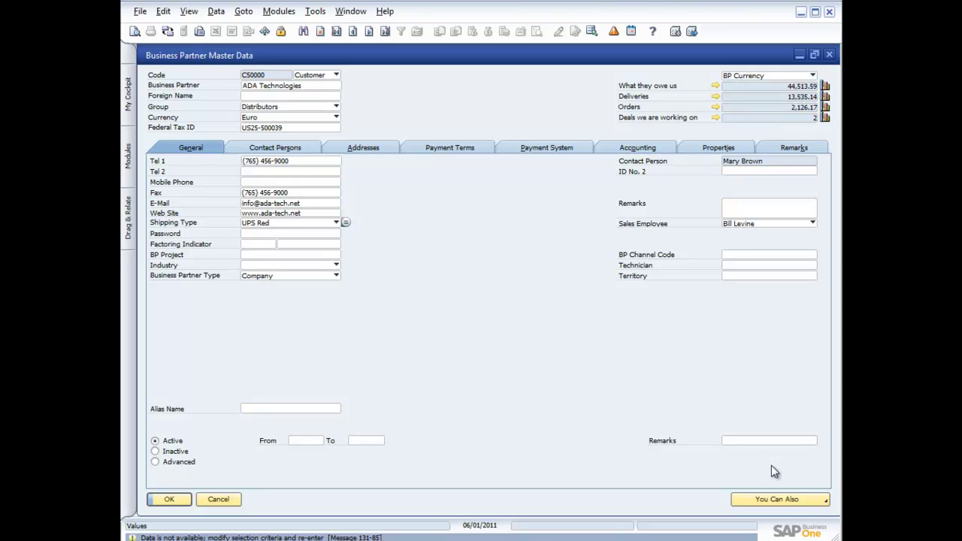
Open a new activity form for this business partner and close it without adding it
{"action": "left_click", "coordinate": [788, 501]}
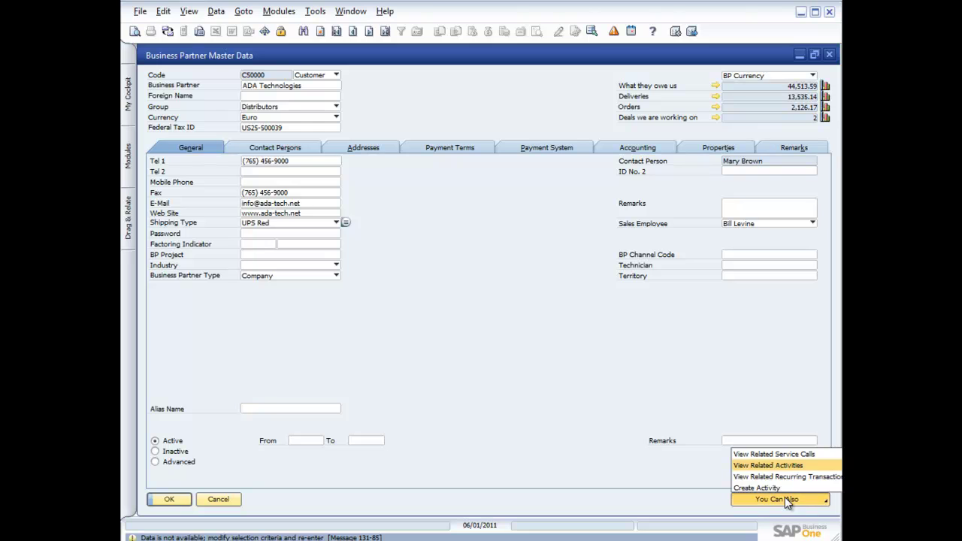
{"action": "left_click", "coordinate": [779, 489]}
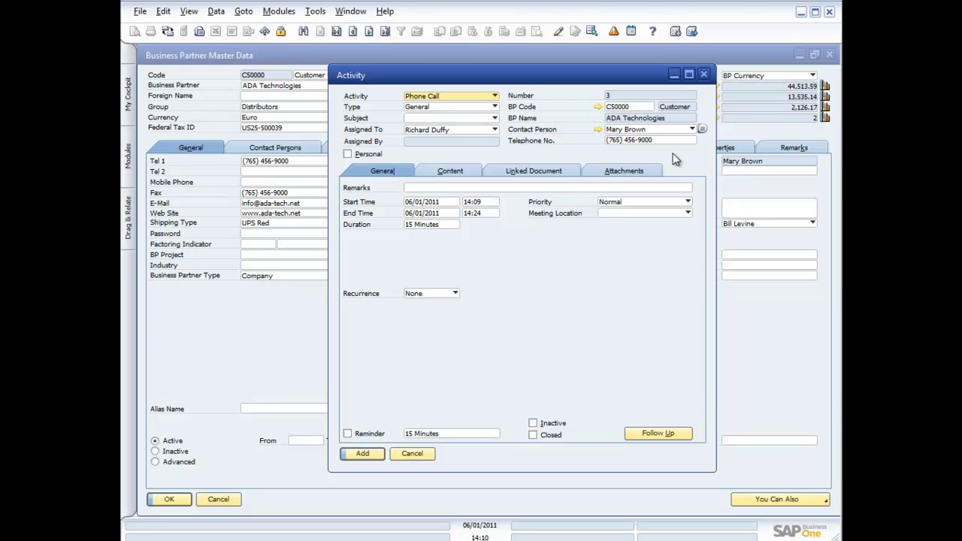
{"action": "left_click", "coordinate": [705, 74]}
Close the business partner master data, the sales quotation and the open items list
{"action": "left_click", "coordinate": [830, 55]}
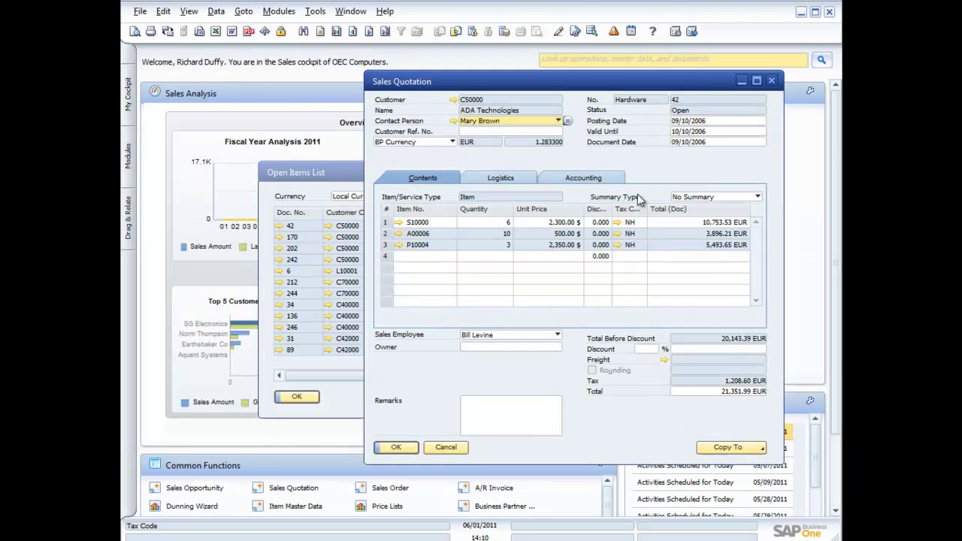
{"action": "left_click", "coordinate": [767, 80]}
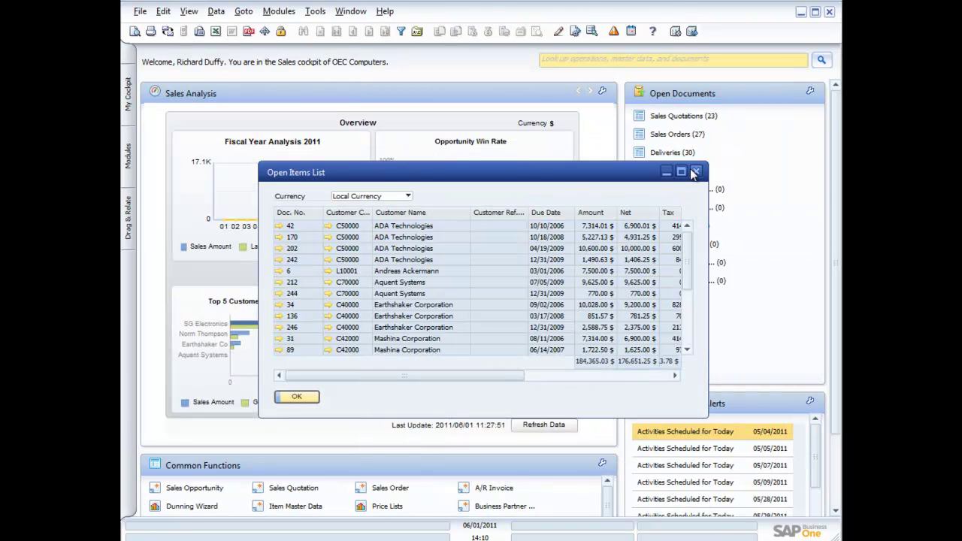
{"action": "left_click", "coordinate": [696, 172]}
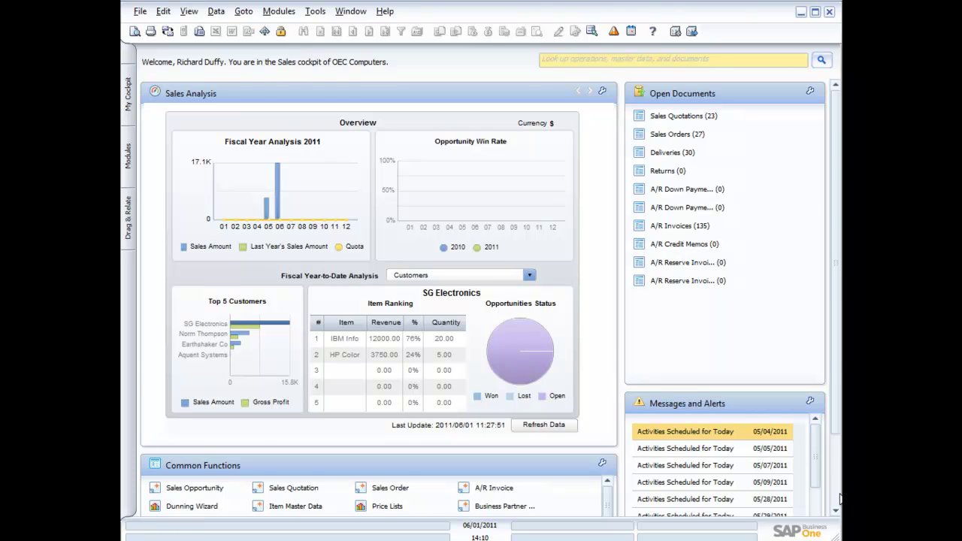
Open a blank sales quotation from the Common Functions widget and move its window clear of the Sales Order link
{"action": "scroll", "coordinate": [839, 499], "scroll_direction": "down", "scroll_amount": 2}
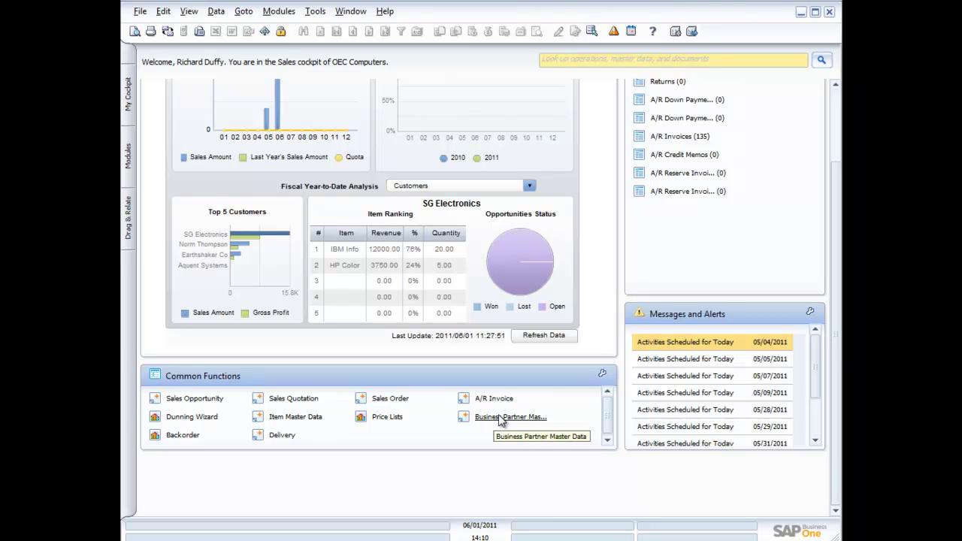
{"action": "left_click", "coordinate": [299, 404]}
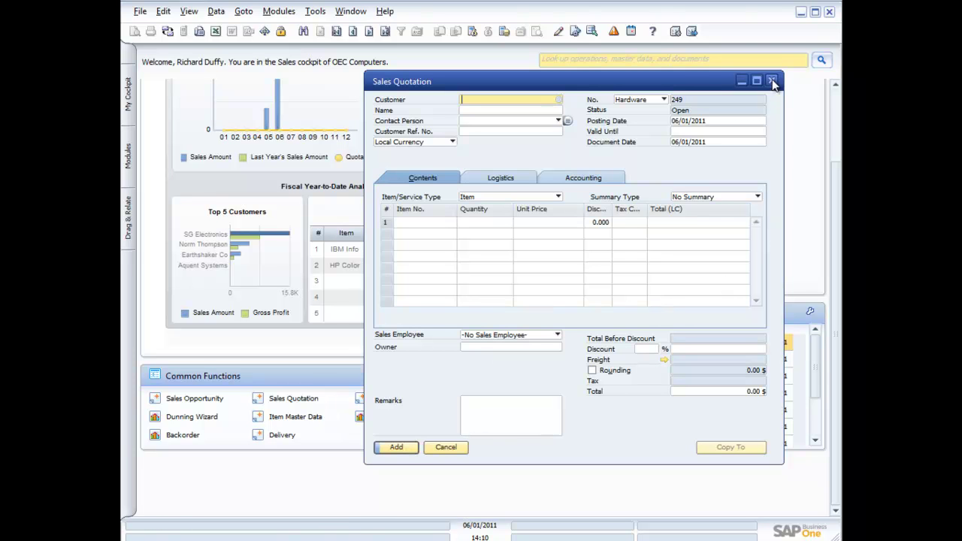
{"action": "left_click_drag", "start_coordinate": [683, 85], "coordinate": [722, 81]}
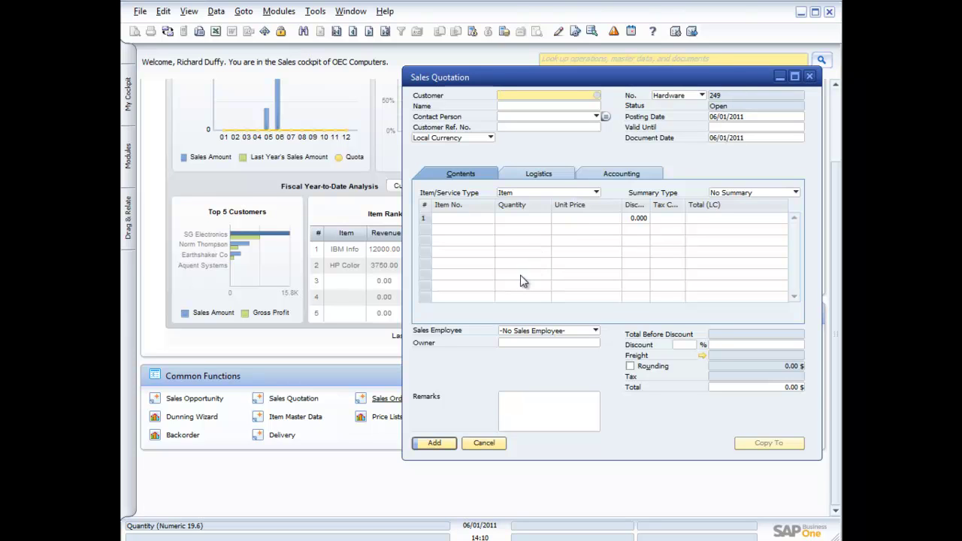
Open two blank sales orders from Common Functions and offset their windows from each other
{"action": "left_click", "coordinate": [390, 404]}
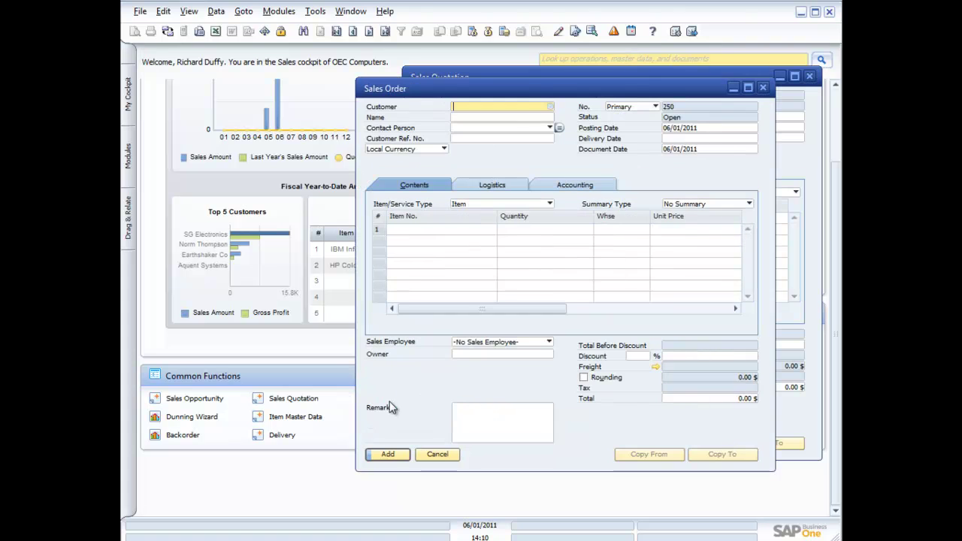
{"action": "left_click_drag", "start_coordinate": [521, 89], "coordinate": [561, 101]}
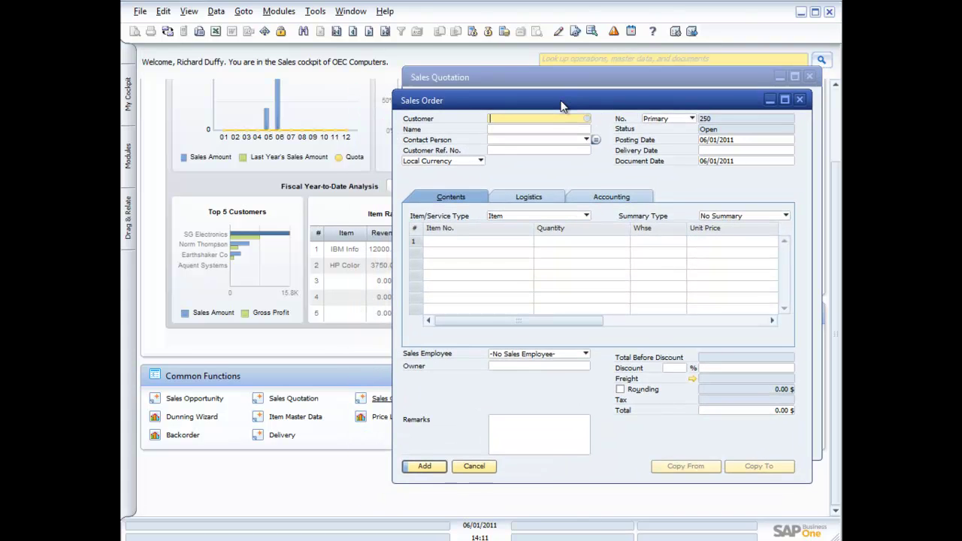
{"action": "left_click", "coordinate": [384, 402]}
{"action": "left_click_drag", "start_coordinate": [445, 91], "coordinate": [383, 141]}
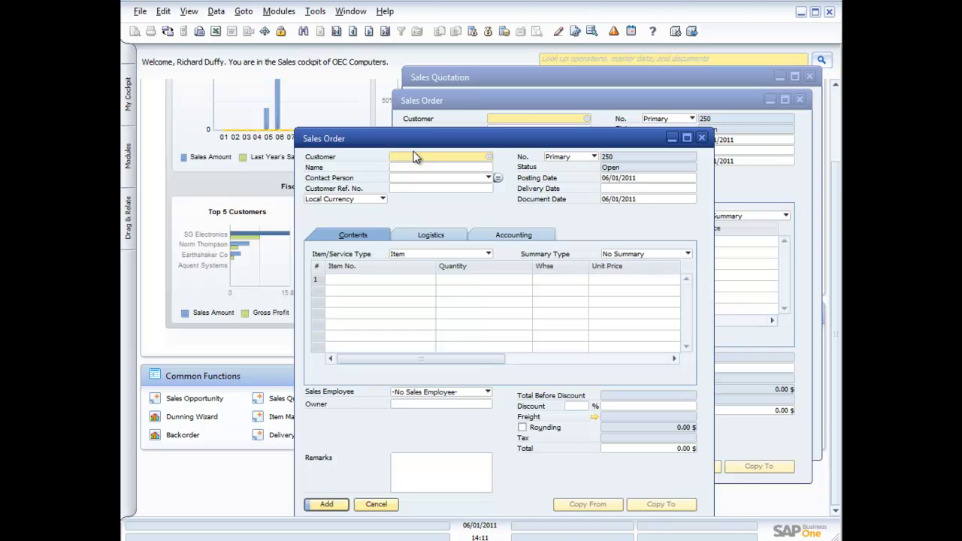
Check the list of open windows, and close both sales orders and the sales quotation
{"action": "left_click", "coordinate": [354, 12]}
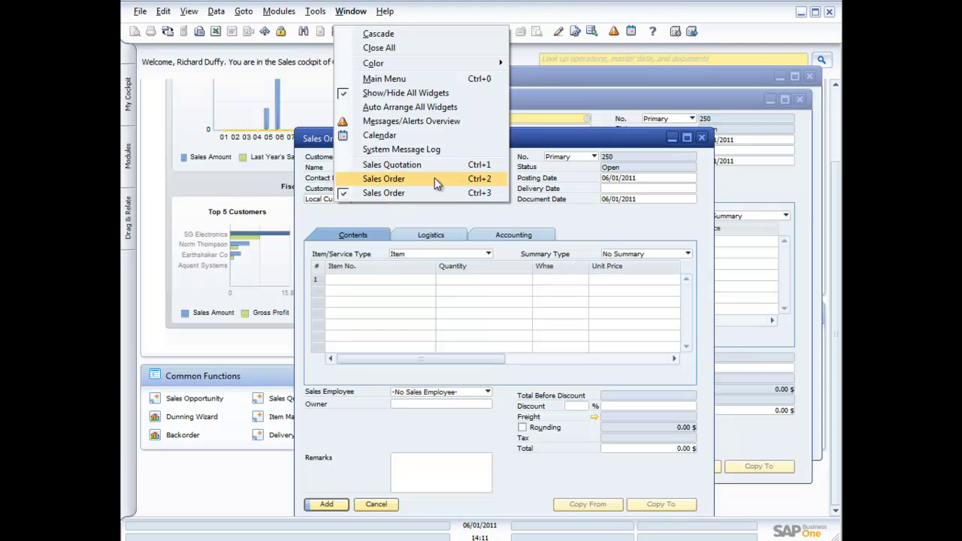
{"action": "left_click", "coordinate": [653, 140]}
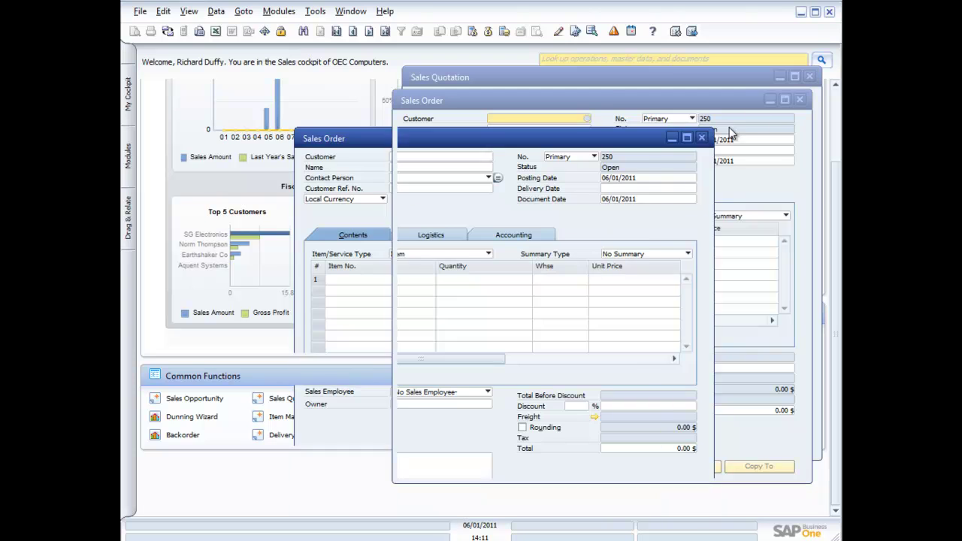
{"action": "left_click", "coordinate": [702, 137]}
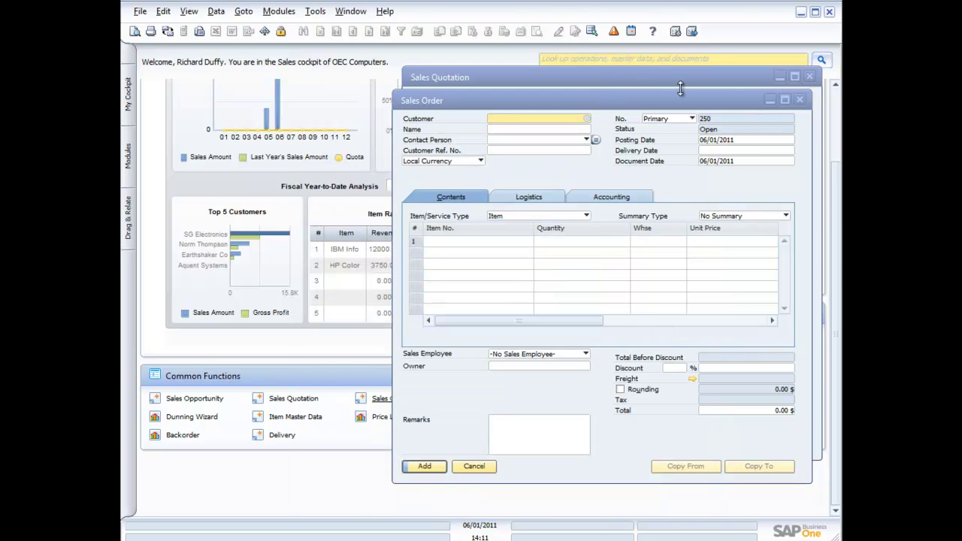
{"action": "left_click", "coordinate": [801, 100]}
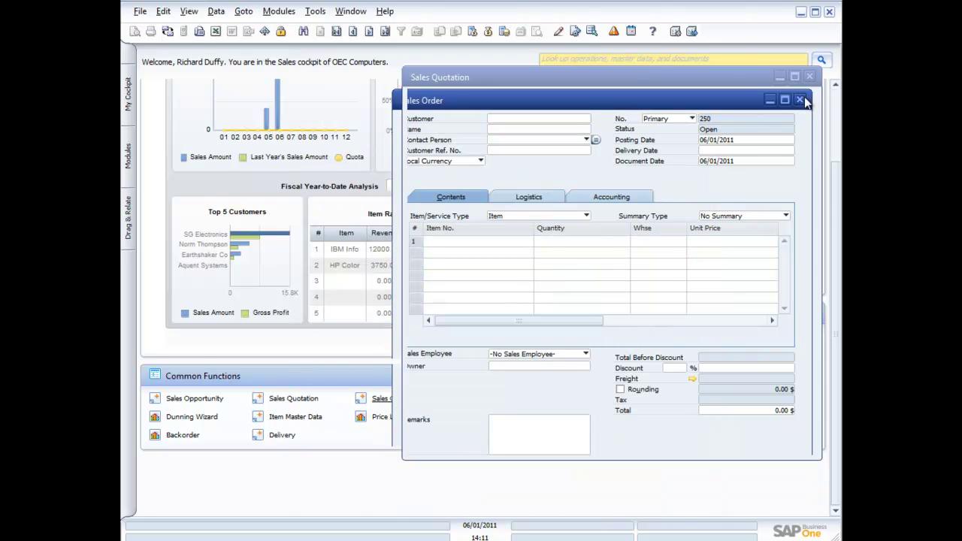
{"action": "left_click", "coordinate": [810, 77]}
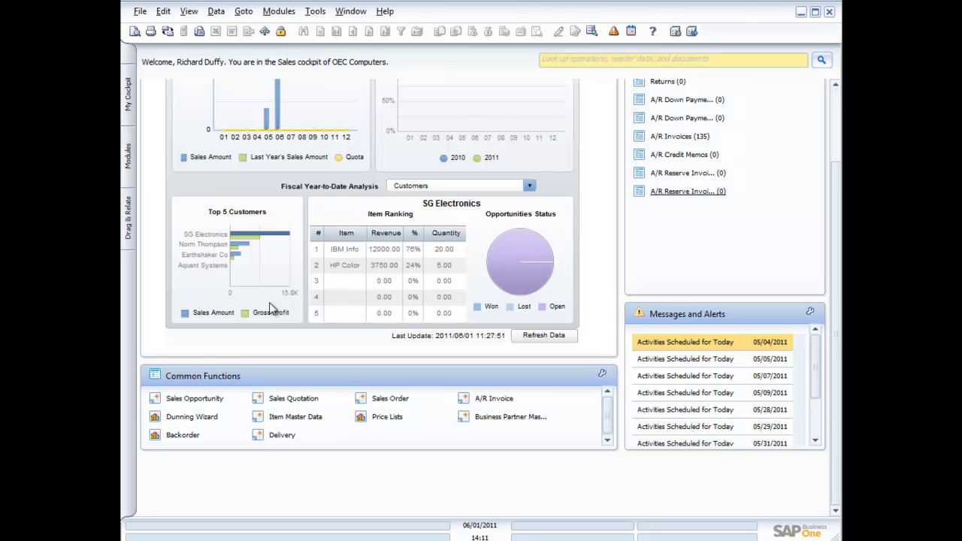
Switch to the Finance cockpit, collapse the navigation pane and refresh its Open Documents widget
{"action": "left_click", "coordinate": [129, 75]}
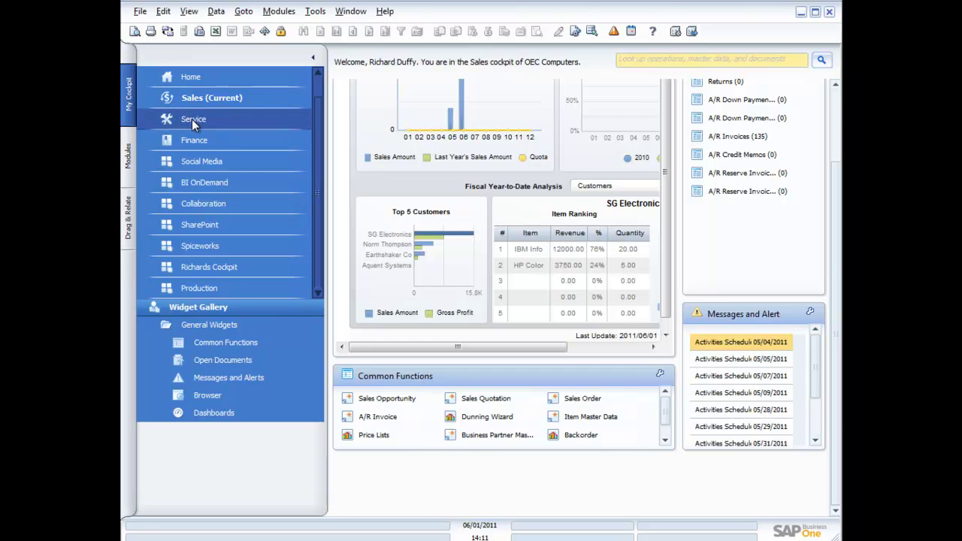
{"action": "left_click", "coordinate": [191, 136]}
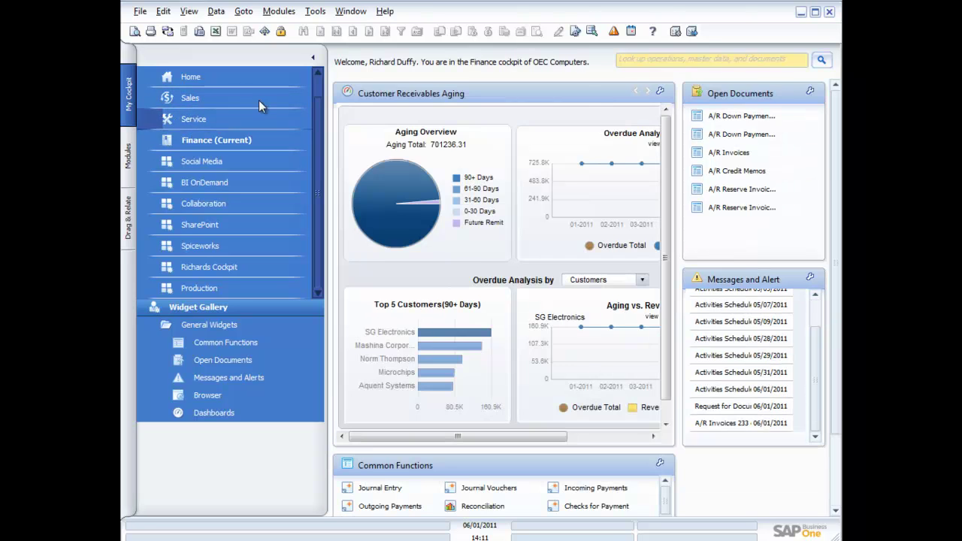
{"action": "left_click", "coordinate": [313, 58]}
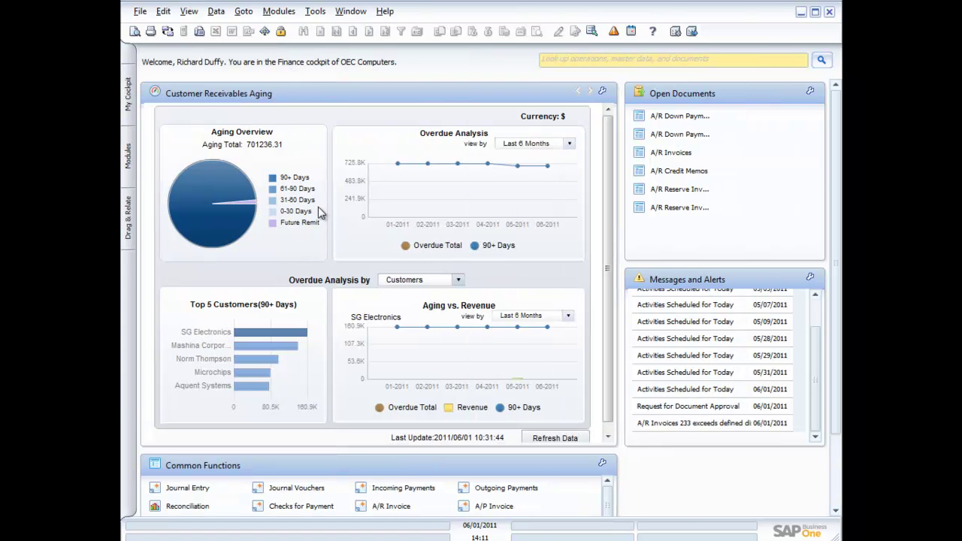
{"action": "left_click", "coordinate": [812, 91]}
{"action": "left_click", "coordinate": [784, 130]}
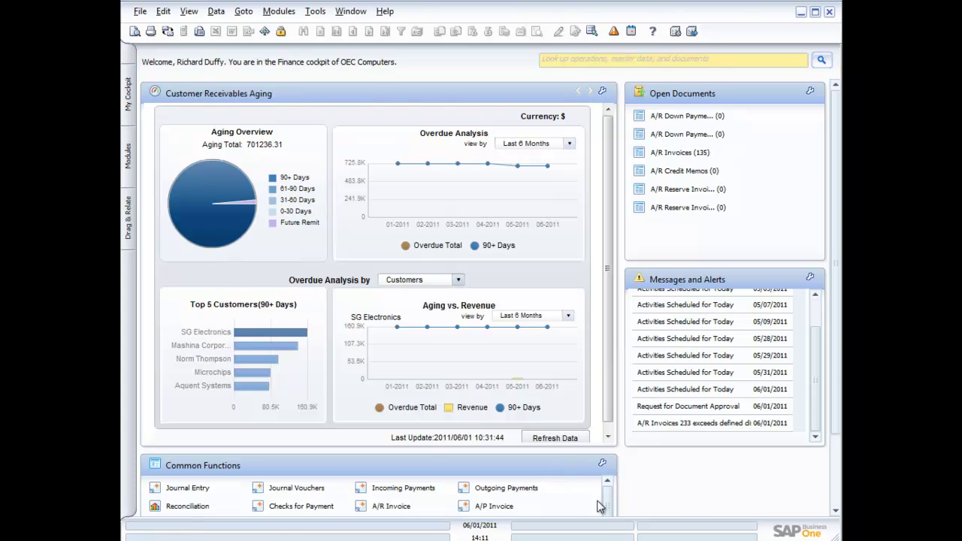
Open a blank journal entry from the Finance cockpit's Common Functions and close it without adding it
{"action": "scroll", "coordinate": [840, 500], "scroll_direction": "down", "scroll_amount": 3}
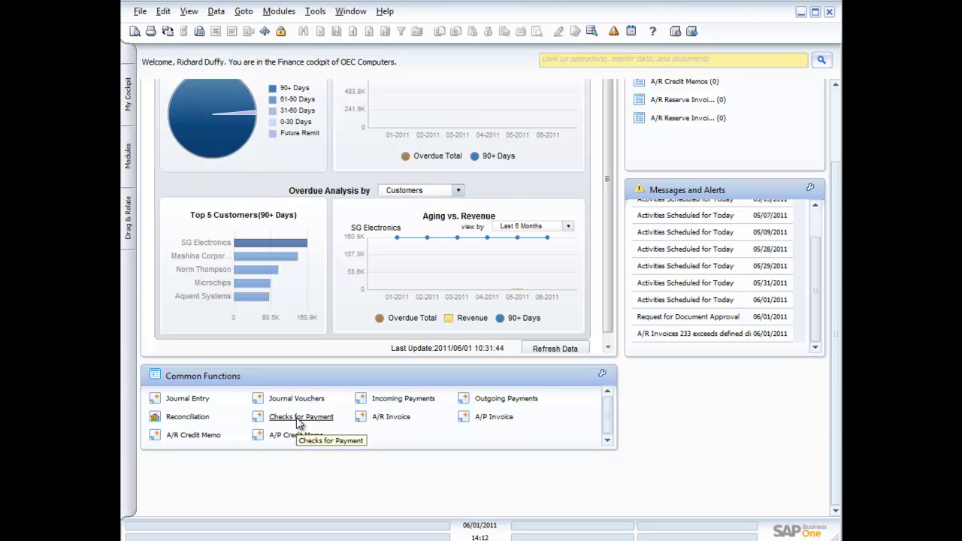
{"action": "left_click", "coordinate": [192, 401]}
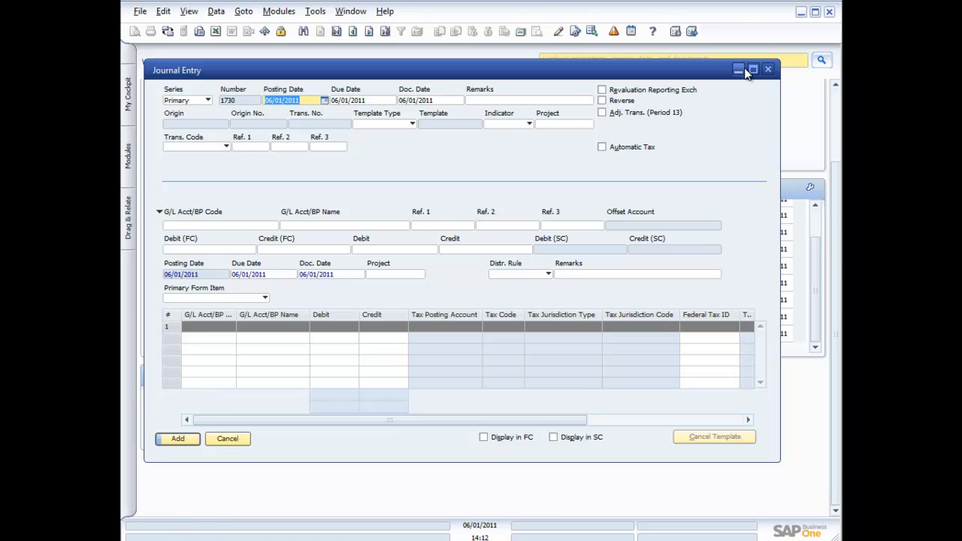
{"action": "left_click", "coordinate": [768, 69]}
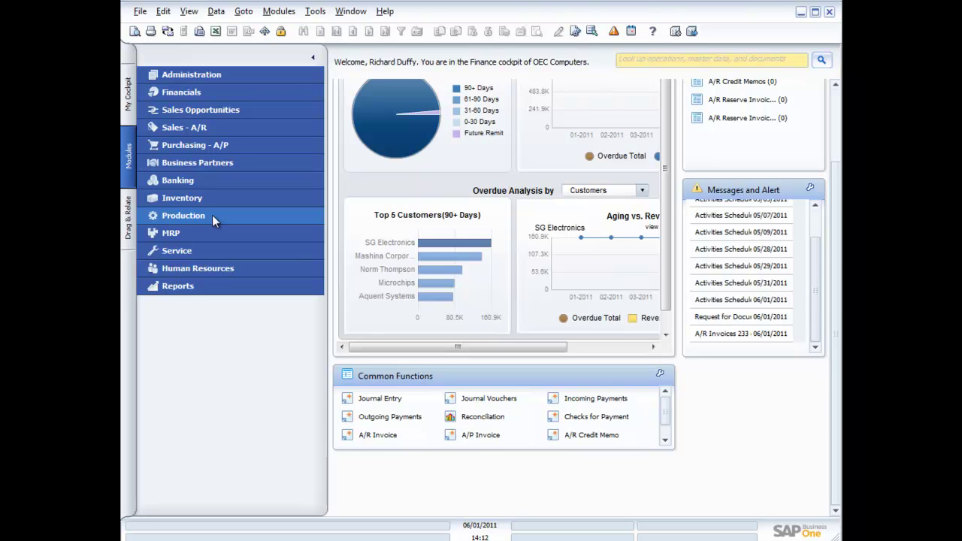
Open a blank A/R invoice from the Sales - A/R module
{"action": "left_click", "coordinate": [245, 126]}
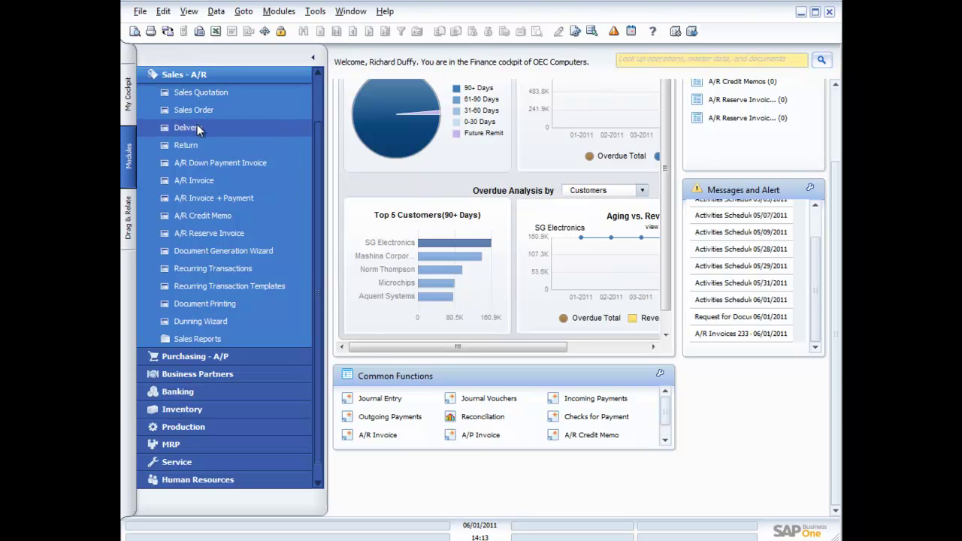
{"action": "left_click", "coordinate": [204, 185]}
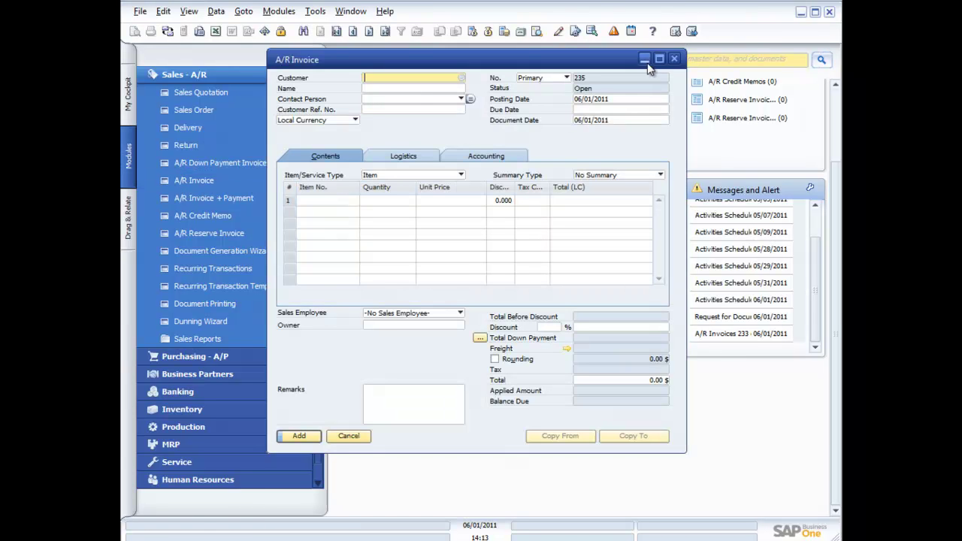
Close the blank A/R invoice, and open a blank delivery from Sales - A/R and close it without adding it
{"action": "left_click", "coordinate": [674, 59]}
{"action": "left_click", "coordinate": [190, 128]}
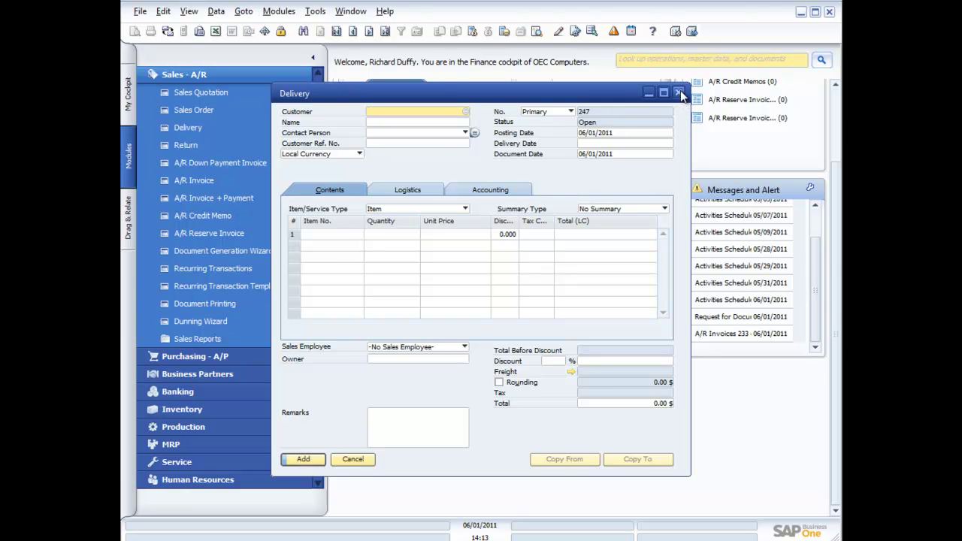
{"action": "left_click", "coordinate": [678, 93]}
Open a blank A/R Invoice + Payment, view its Payment Means window, and close both without adding anything
{"action": "left_click", "coordinate": [211, 194]}
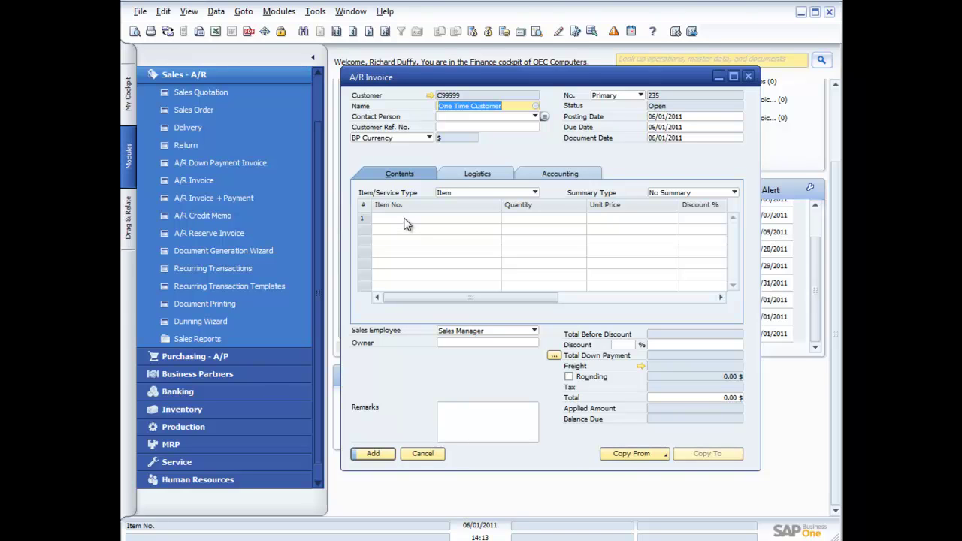
{"action": "left_click", "coordinate": [489, 33]}
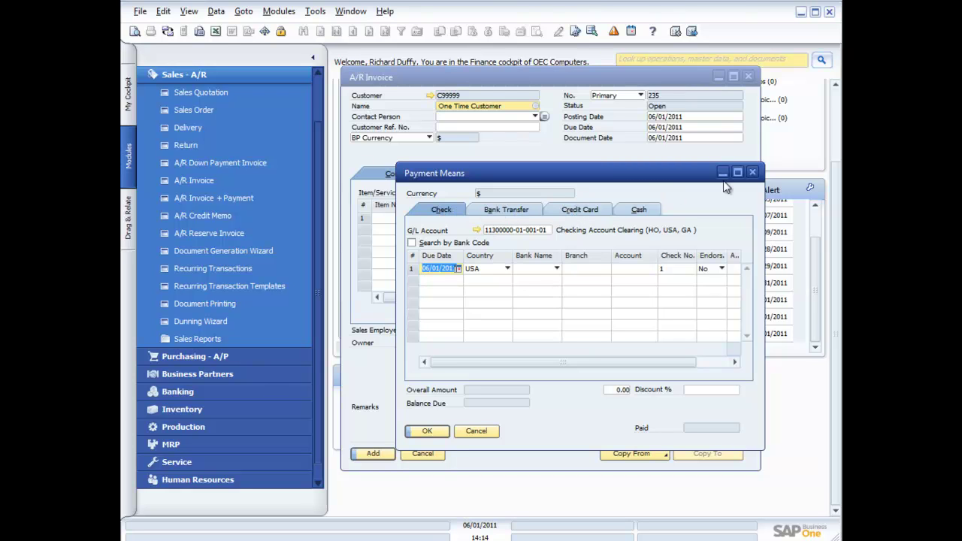
{"action": "left_click", "coordinate": [752, 172]}
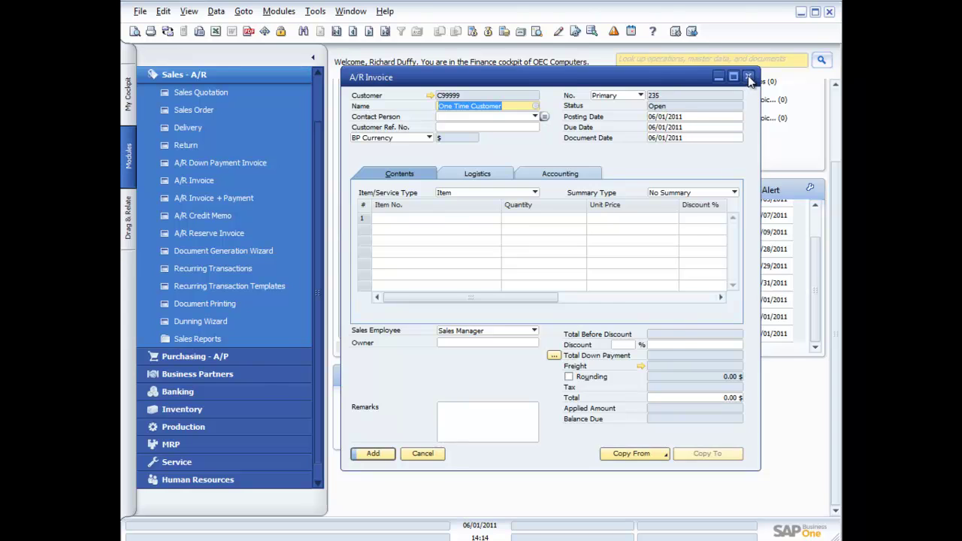
{"action": "left_click", "coordinate": [748, 77]}
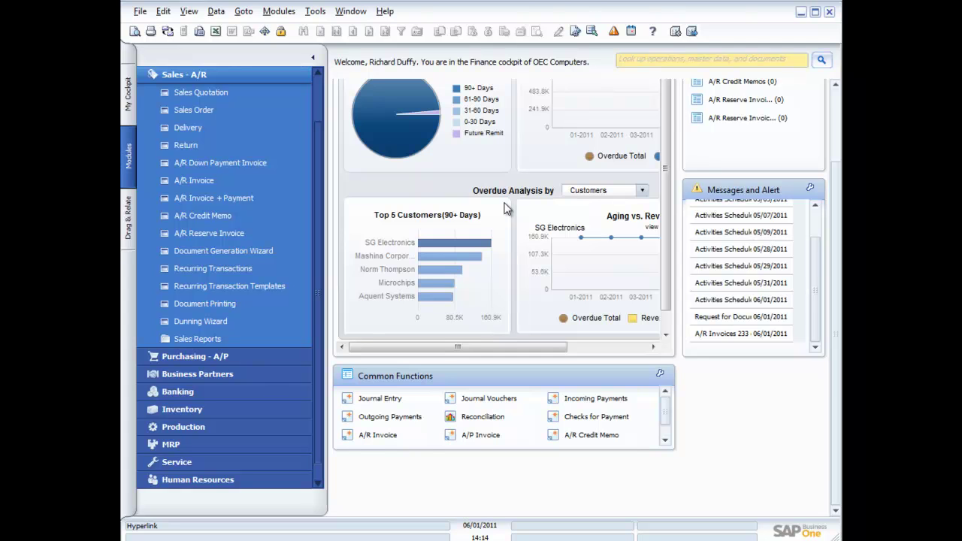
Start a sales order from Sales - A/R, maximize its window, and choose Earthshaker Corporation as the customer
{"action": "left_click", "coordinate": [173, 111]}
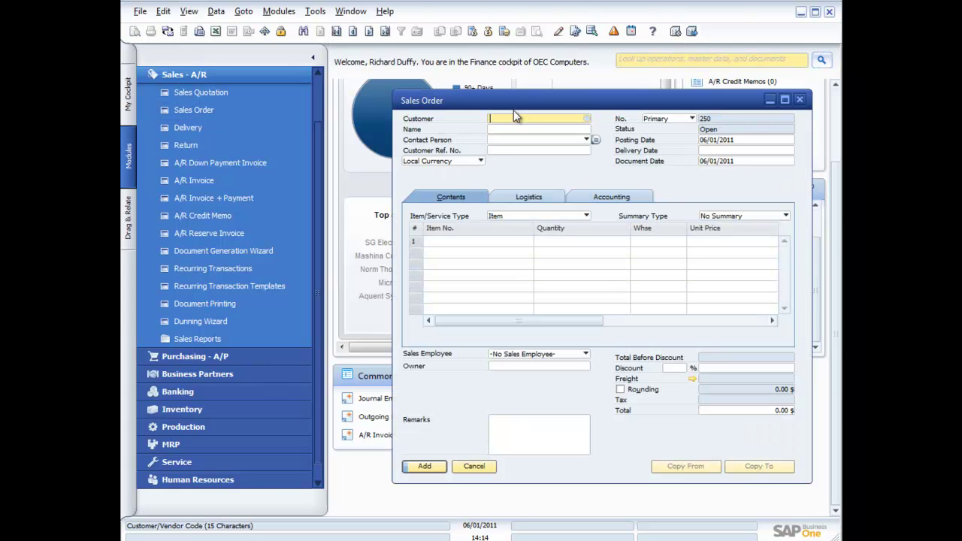
{"action": "left_click", "coordinate": [784, 100]}
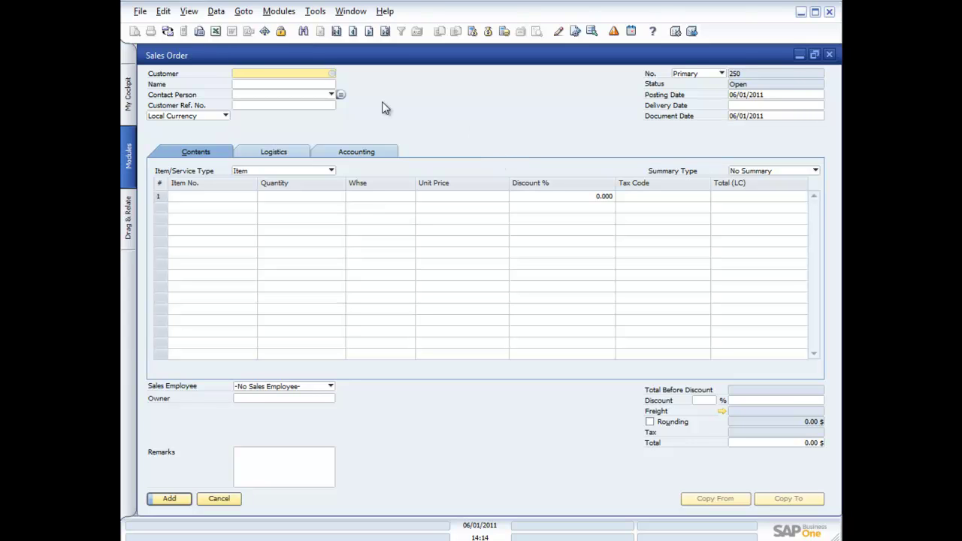
{"action": "left_click", "coordinate": [332, 74]}
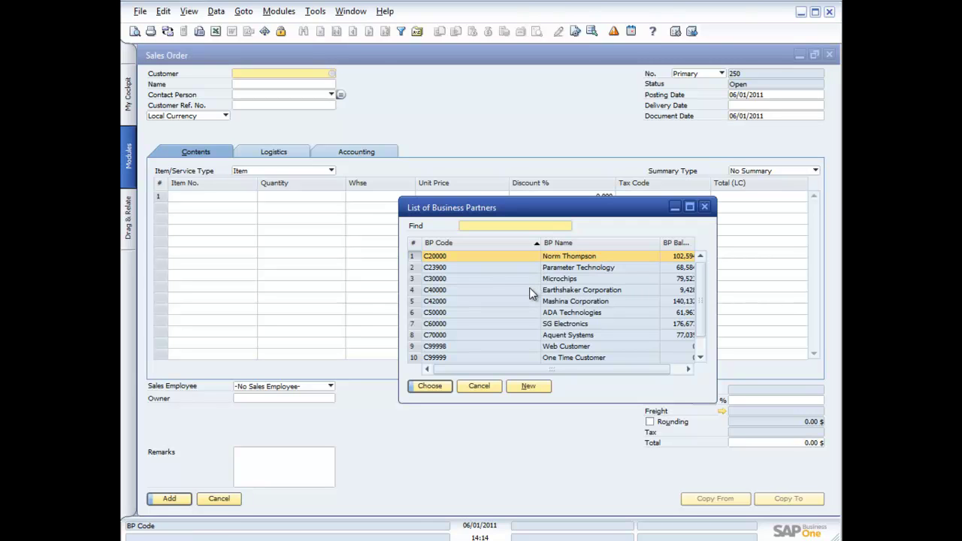
{"action": "double_click", "coordinate": [531, 291]}
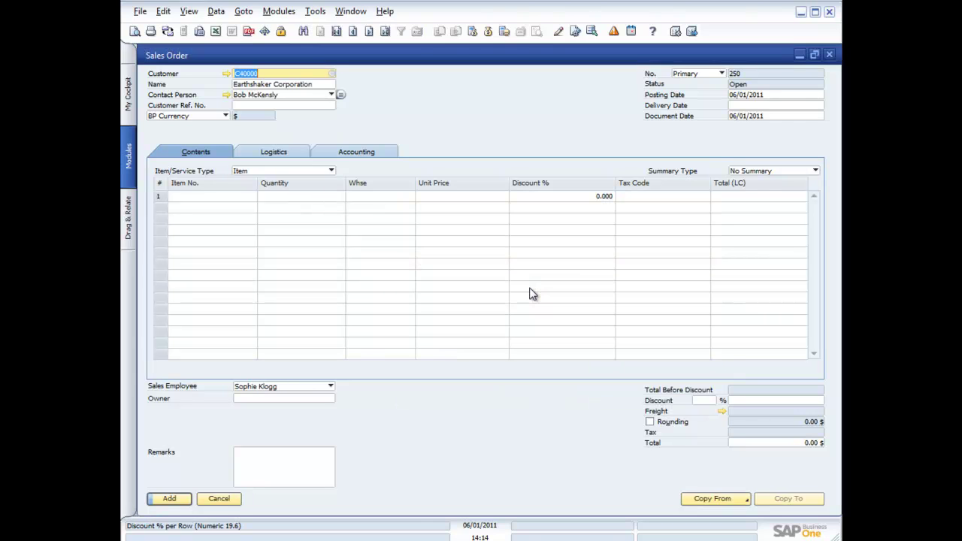
Set the sales order's delivery date to 06/01/2011 and add item A00001 (IBM Infoprint 1312) in the first row
{"action": "left_click", "coordinate": [761, 105]}
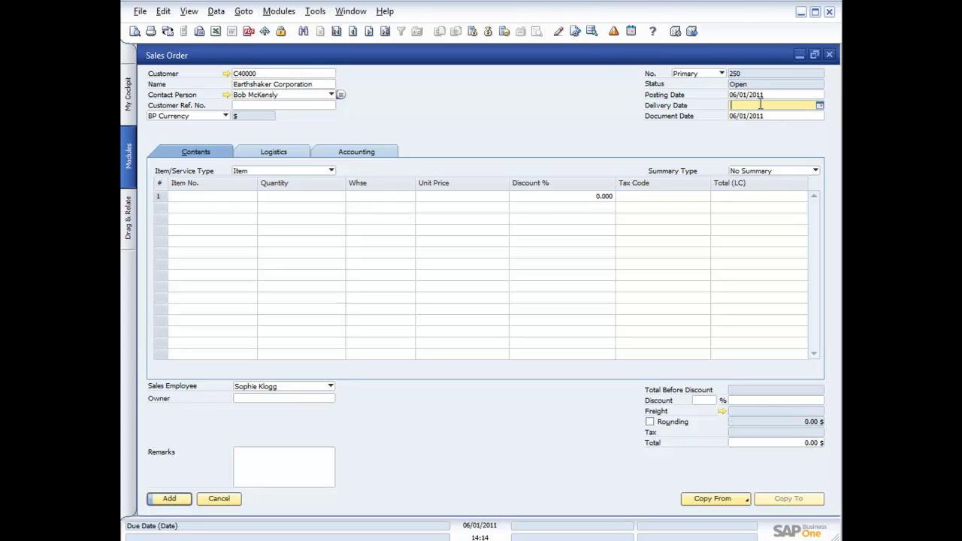
{"action": "type", "text": "1"}
{"action": "key", "text": "Tab"}
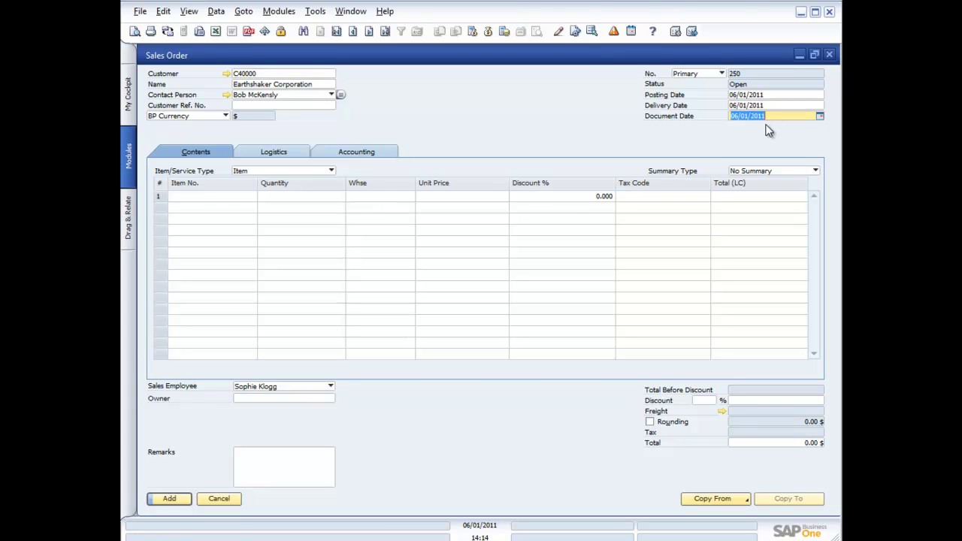
{"action": "left_click", "coordinate": [228, 196]}
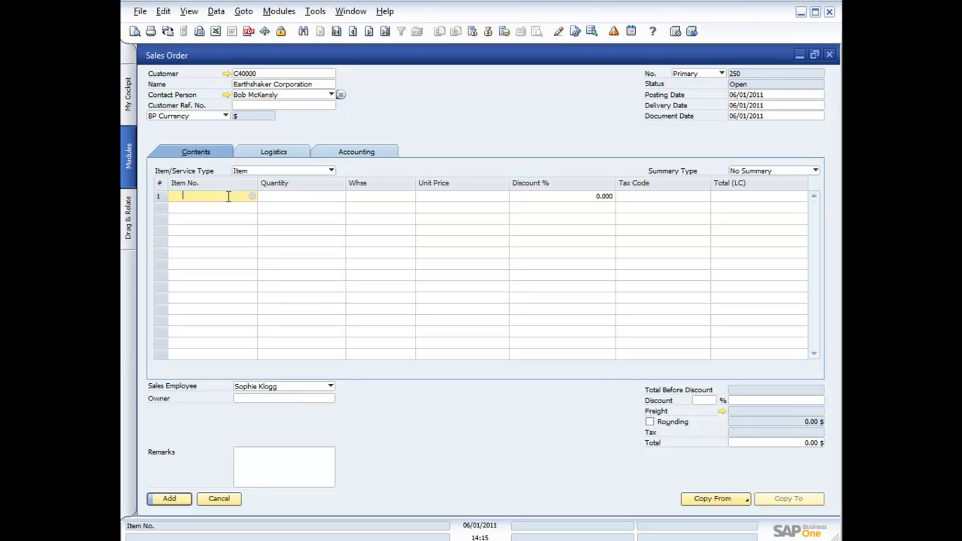
{"action": "left_click", "coordinate": [252, 196]}
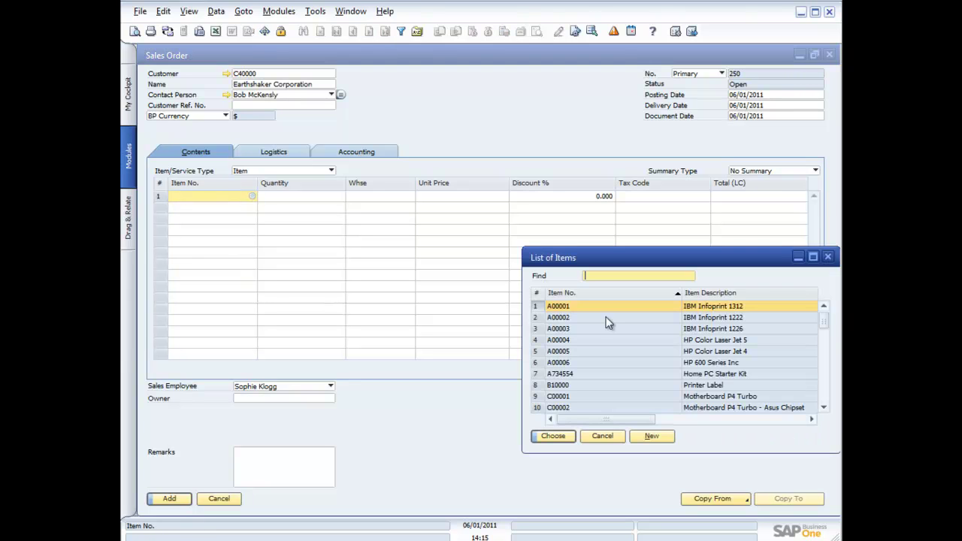
{"action": "double_click", "coordinate": [643, 313]}
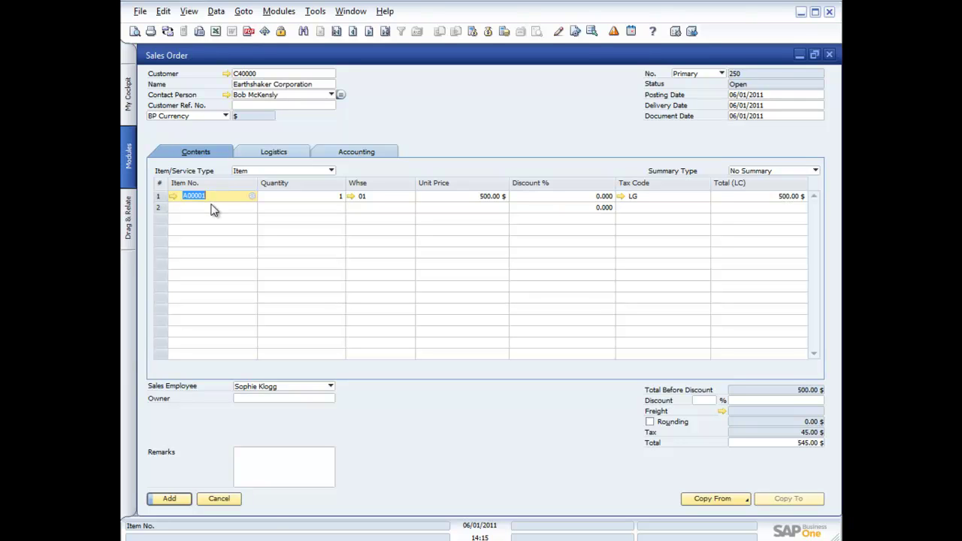
View the item master data of A00001 from the order row, and check the item's availability by warehouse without choosing one
{"action": "left_click", "coordinate": [173, 196]}
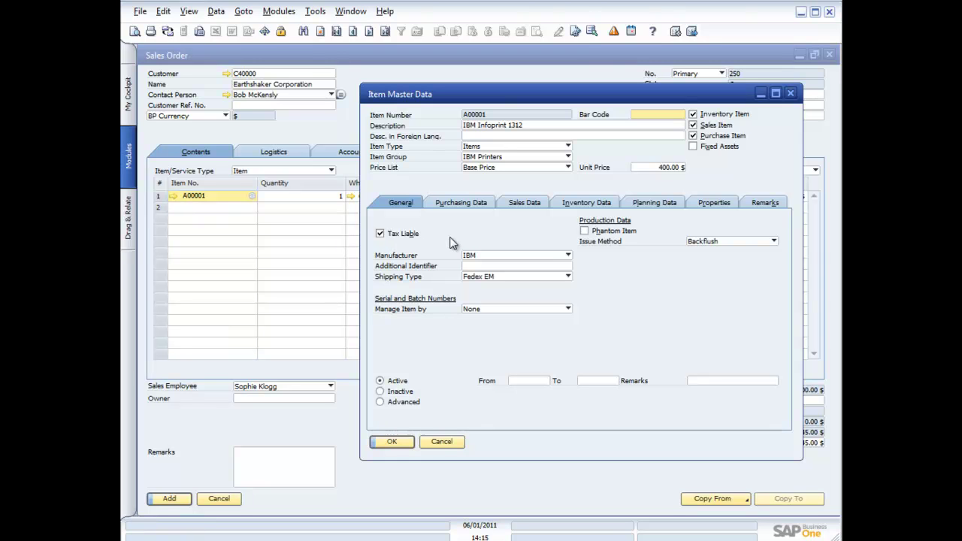
{"action": "left_click", "coordinate": [789, 95]}
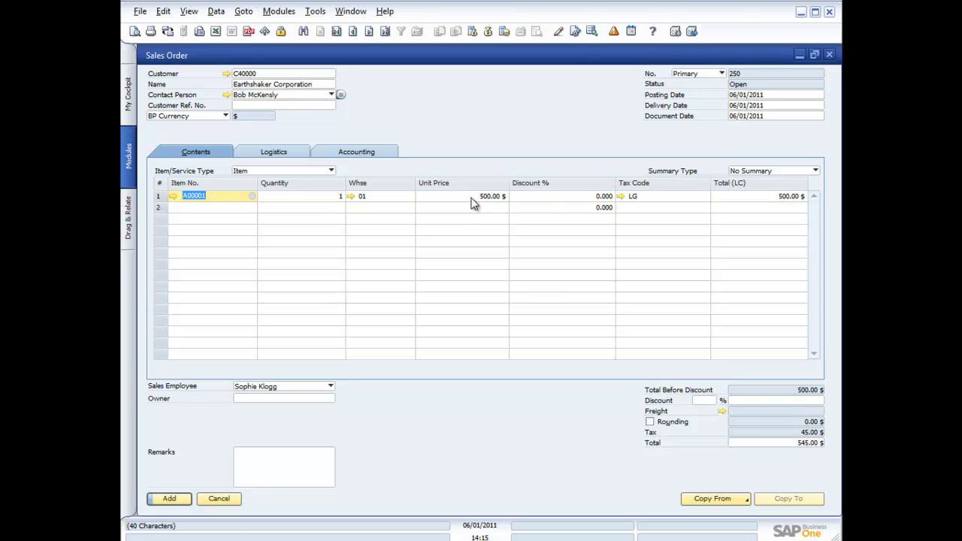
{"action": "left_click", "coordinate": [385, 196]}
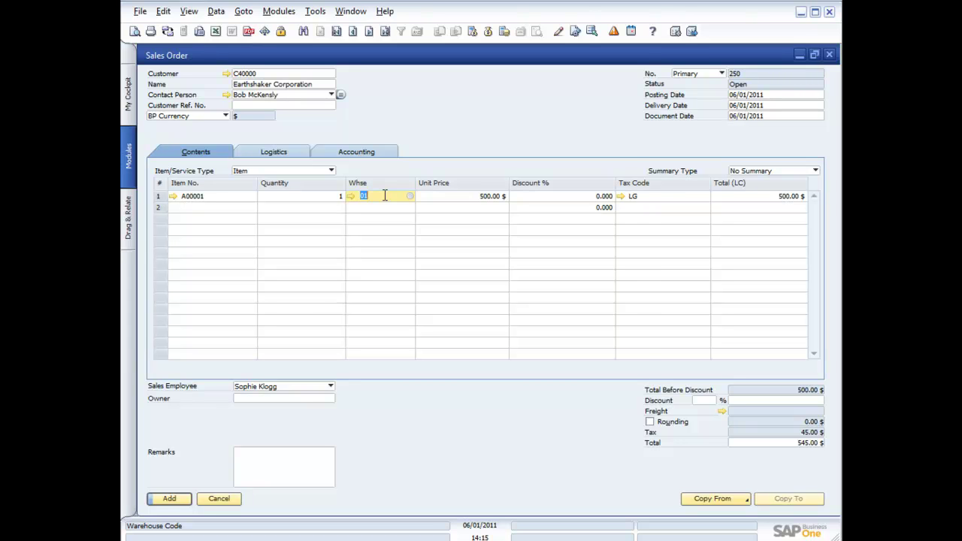
{"action": "key", "text": "shift+F2"}
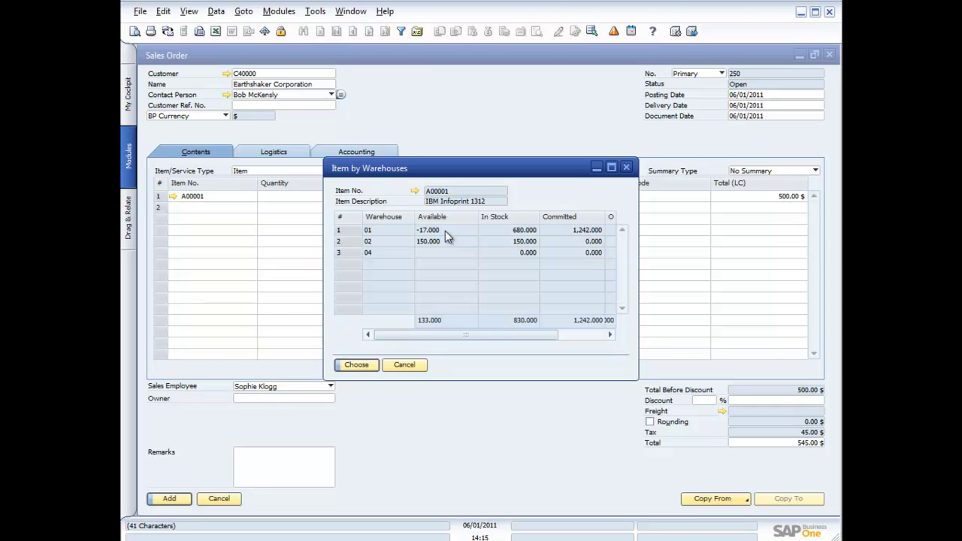
{"action": "left_click", "coordinate": [406, 366]}
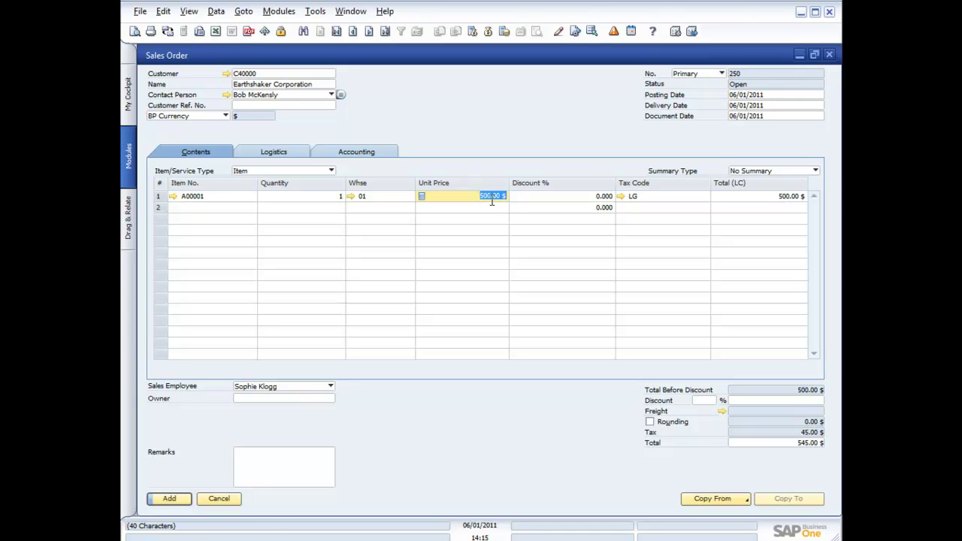
Review the Last Prices Report for A00001's unit price, select Microchips as its business partner, and close the report
{"action": "key", "text": "ctrl+Tab"}
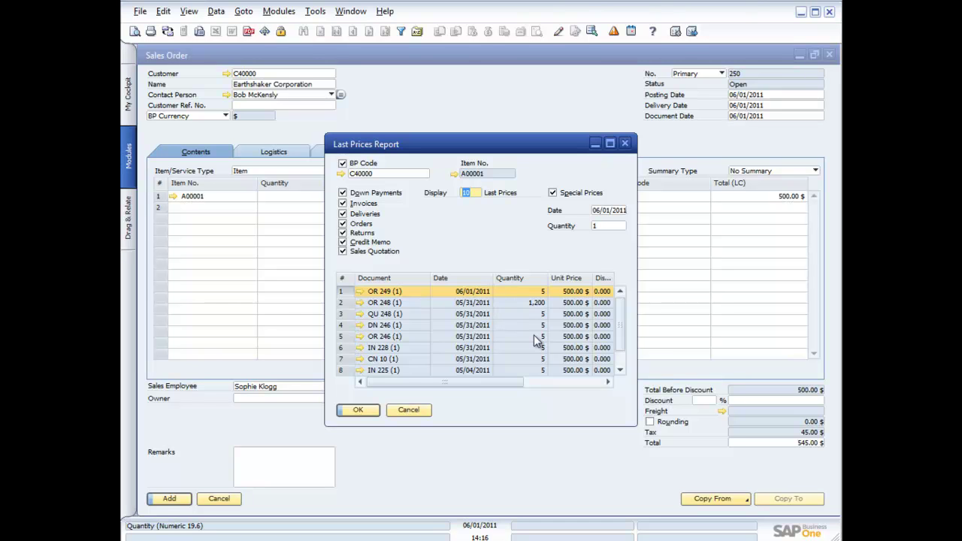
{"action": "left_click", "coordinate": [387, 172]}
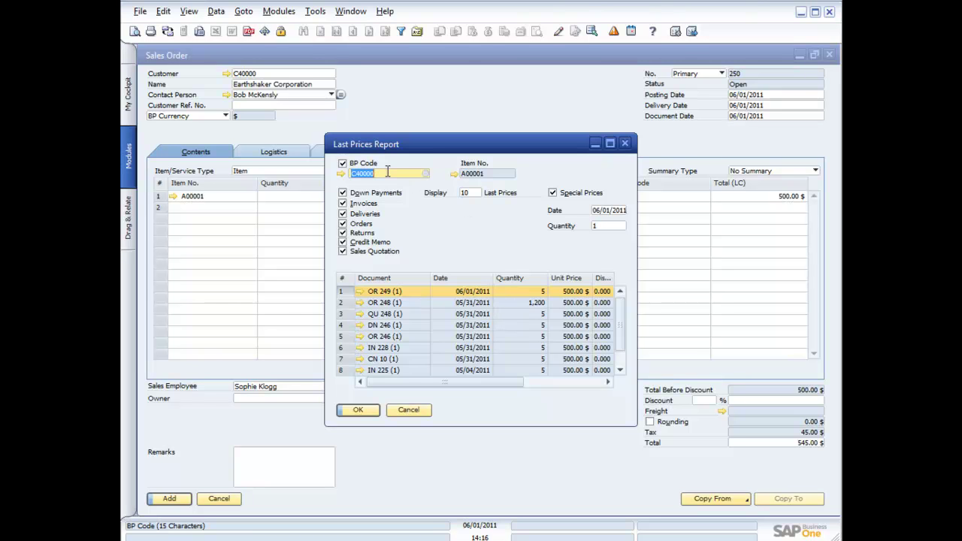
{"action": "left_click", "coordinate": [426, 174]}
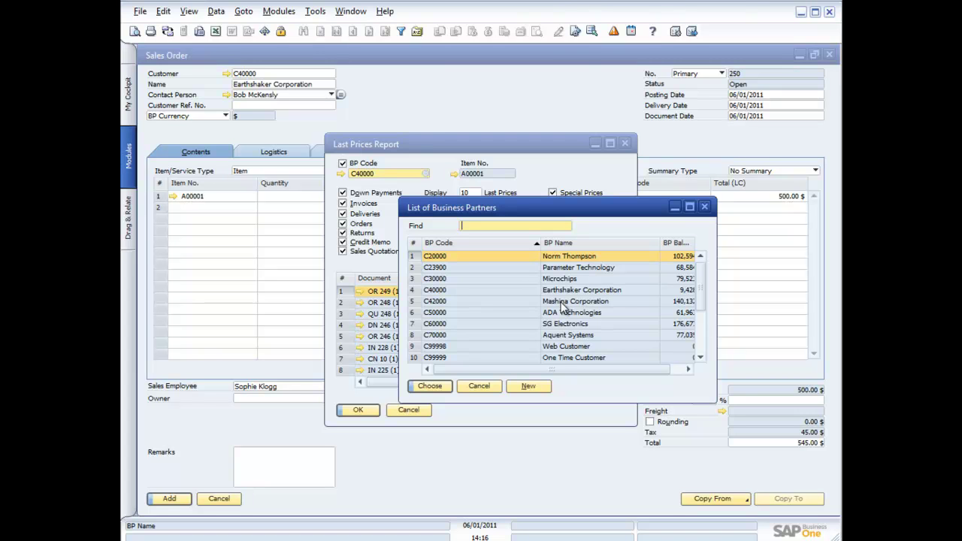
{"action": "double_click", "coordinate": [556, 278]}
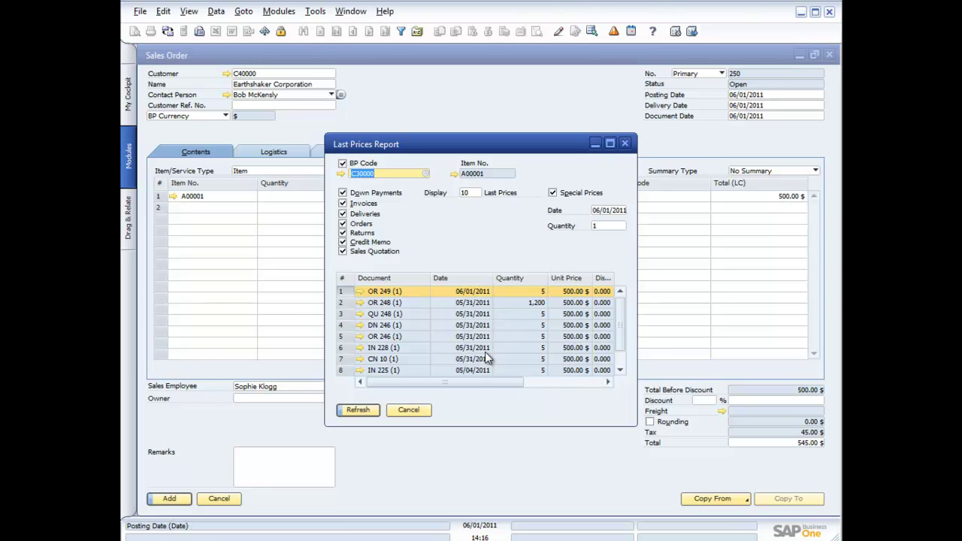
{"action": "left_click", "coordinate": [626, 143]}
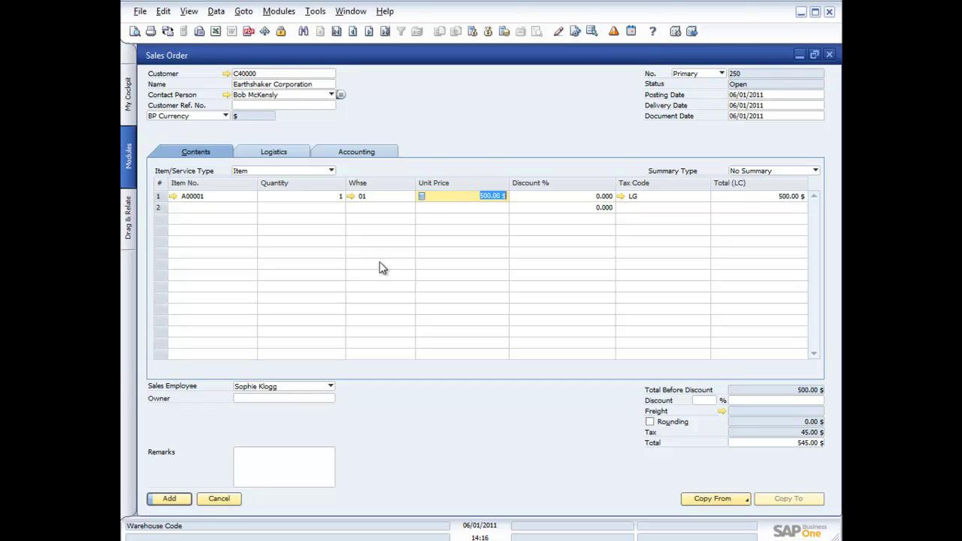
Submit the sales order, display quantities in other warehouses from the availability check, choose warehouse 02 for A00001, and add the order
{"action": "left_click", "coordinate": [172, 500]}
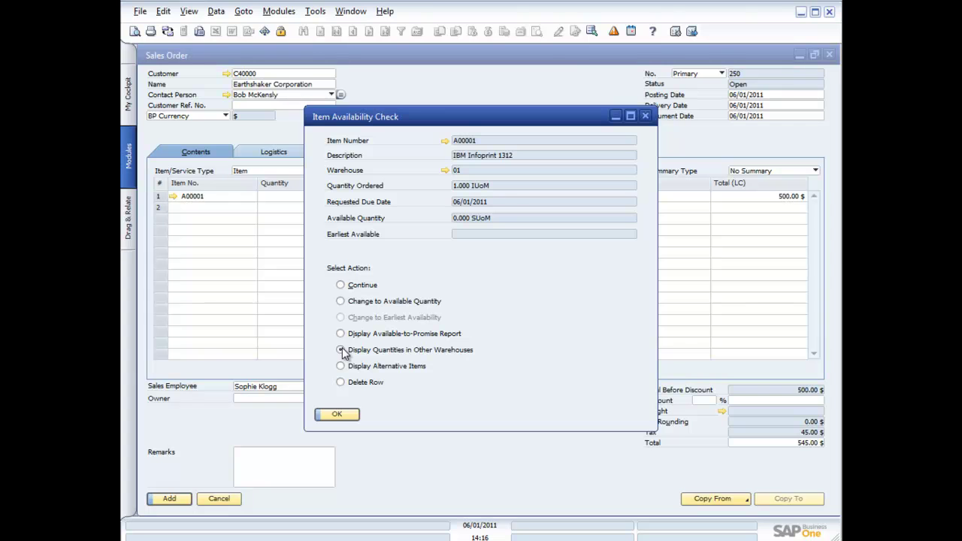
{"action": "left_click", "coordinate": [338, 416]}
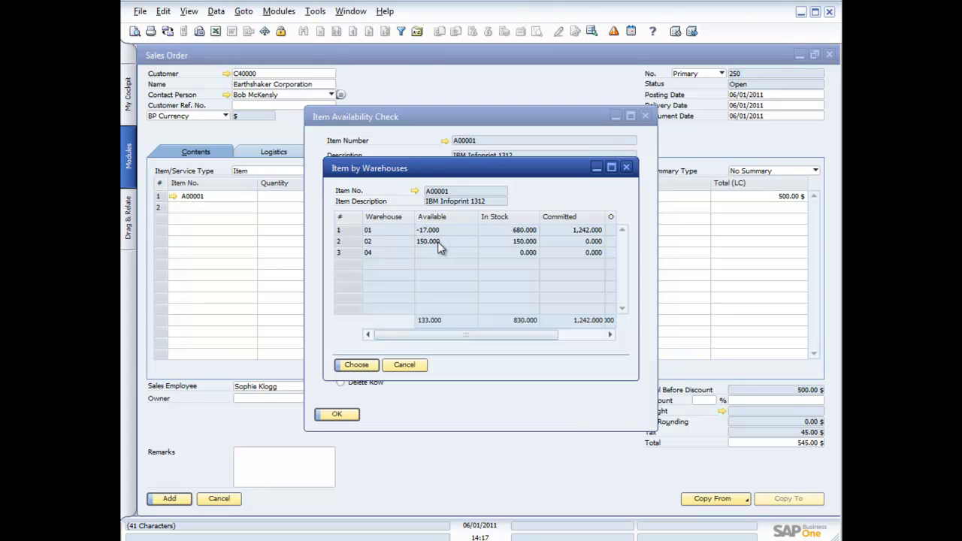
{"action": "double_click", "coordinate": [439, 242]}
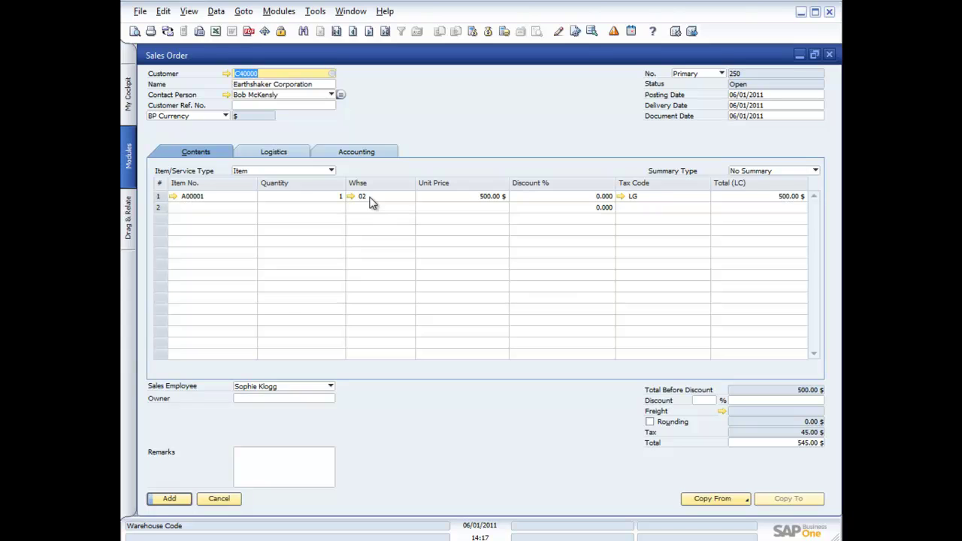
{"action": "left_click", "coordinate": [171, 498]}
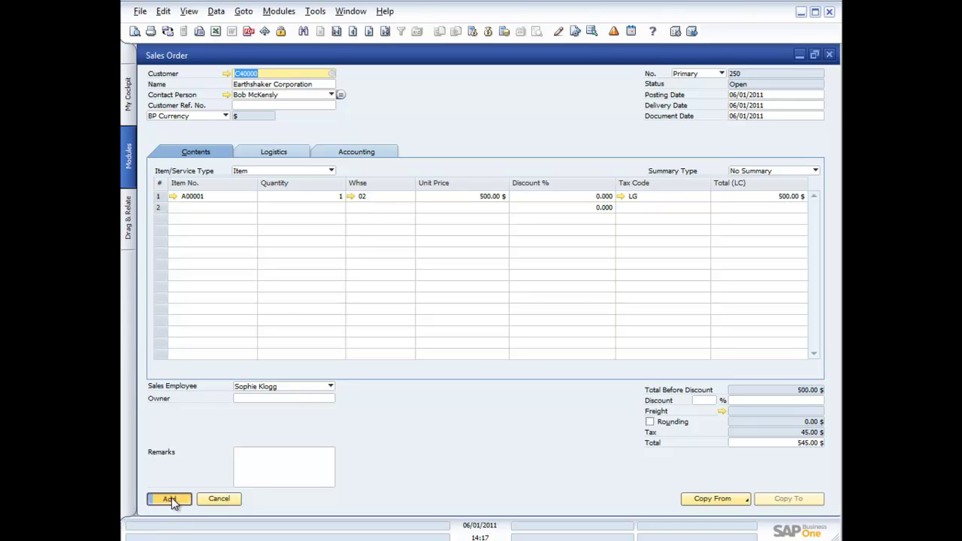
Bring up the last sales order record, preview its Order Confirmation printout, and close the preview and the order
{"action": "left_click", "coordinate": [385, 31]}
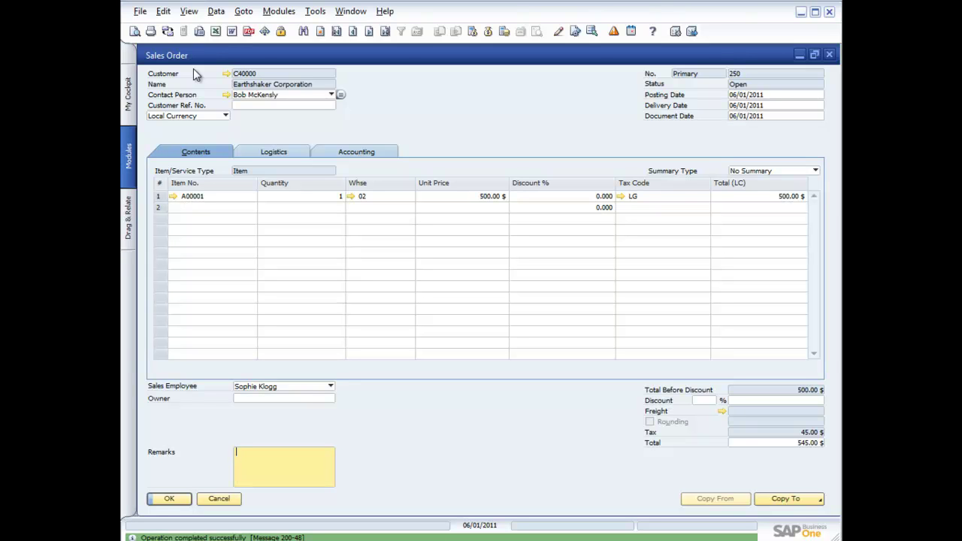
{"action": "key", "text": "ctrl+p"}
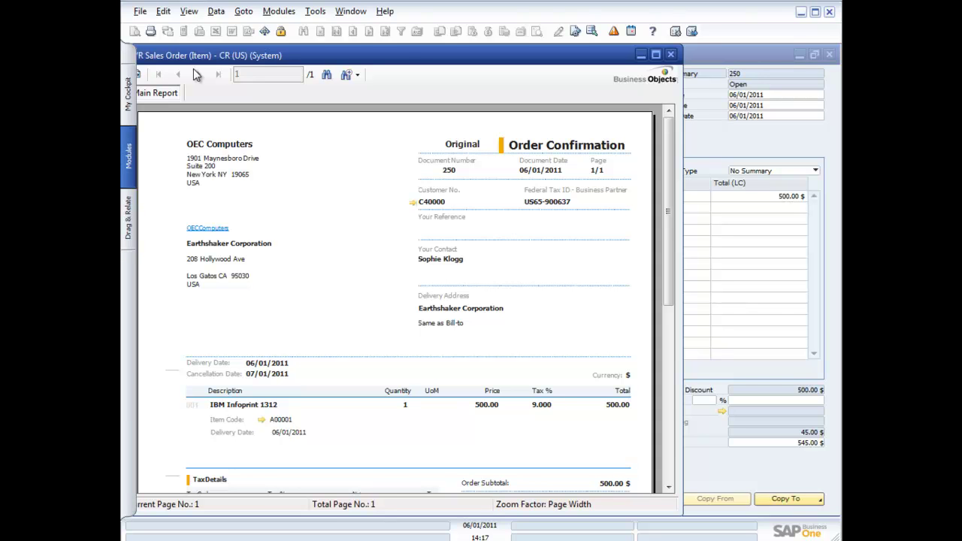
{"action": "left_click", "coordinate": [670, 54]}
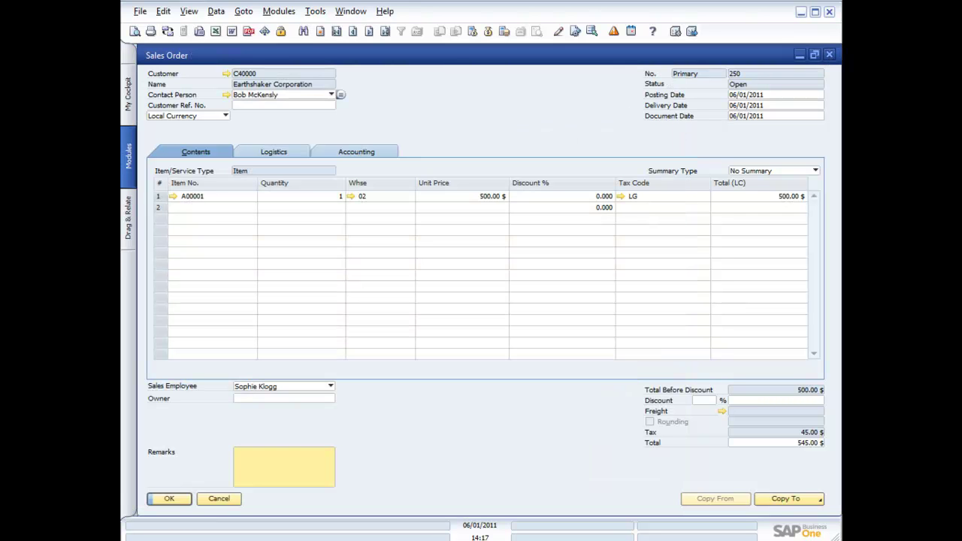
{"action": "left_click", "coordinate": [831, 56]}
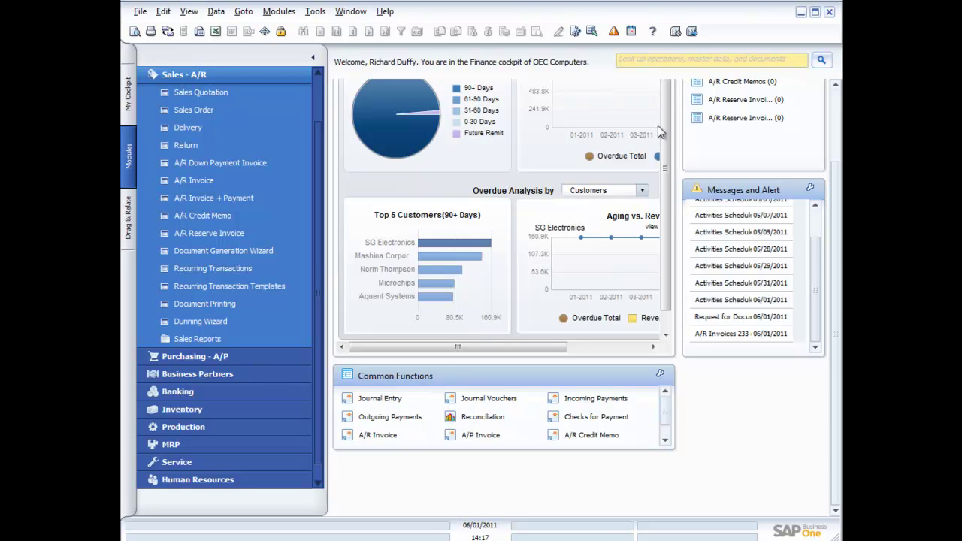
Collapse the Sales - A/R module and open a blank sales opportunity from the Sales Opportunities module
{"action": "left_click", "coordinate": [250, 77]}
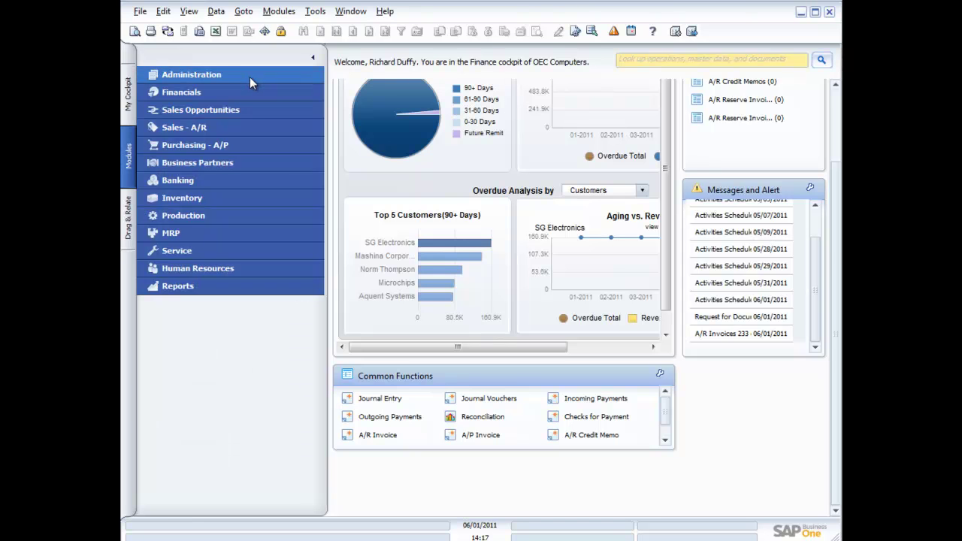
{"action": "left_click", "coordinate": [235, 111]}
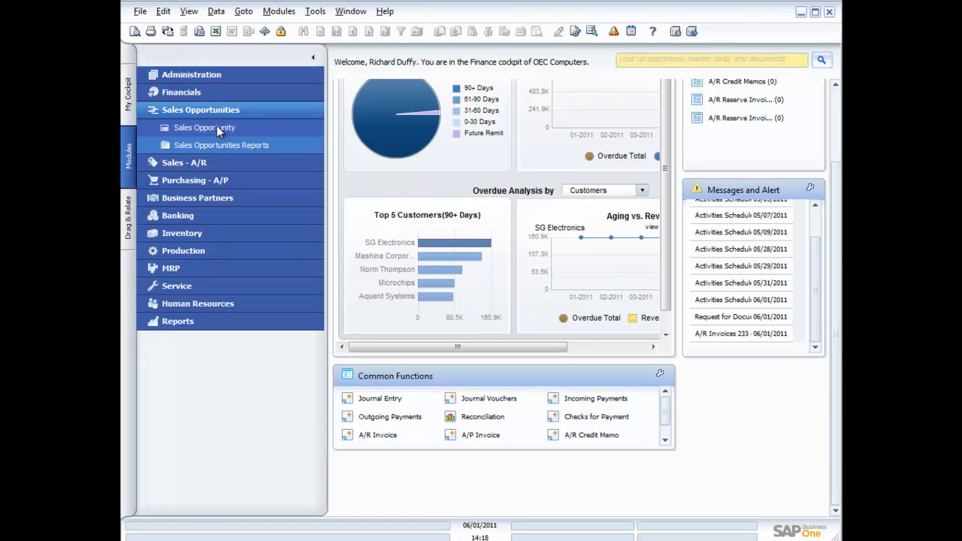
{"action": "left_click", "coordinate": [216, 128]}
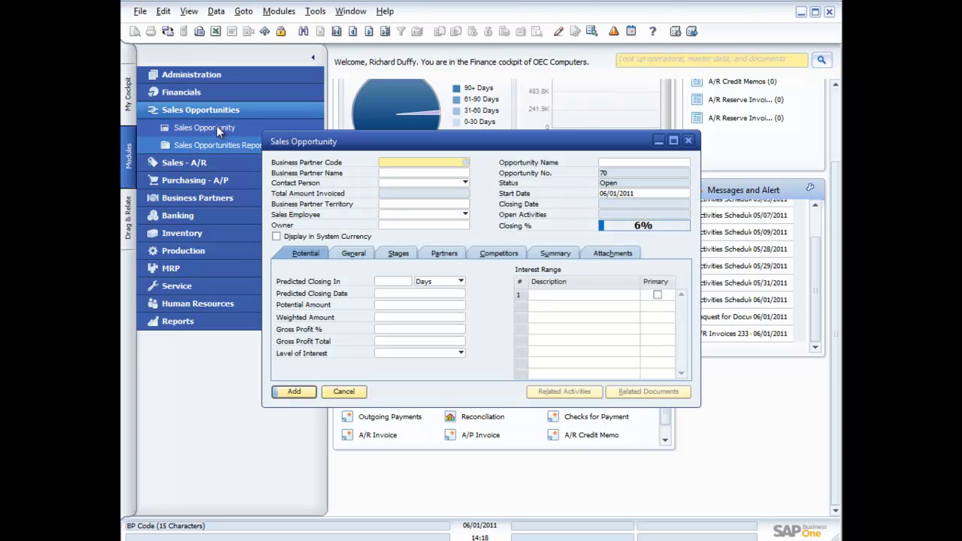
Bring up the first sales opportunity record, view its General and Stages details, and close the record
{"action": "left_click", "coordinate": [336, 32]}
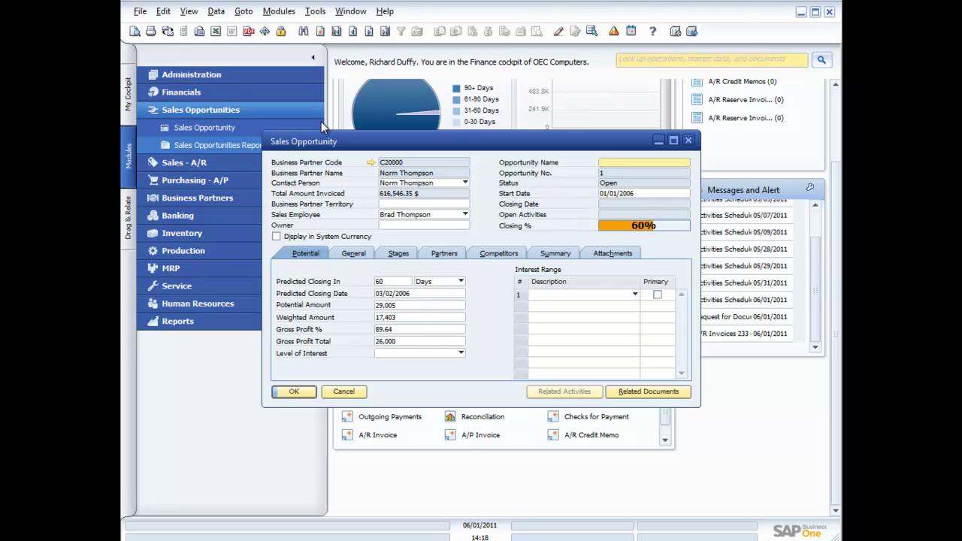
{"action": "left_click", "coordinate": [359, 254]}
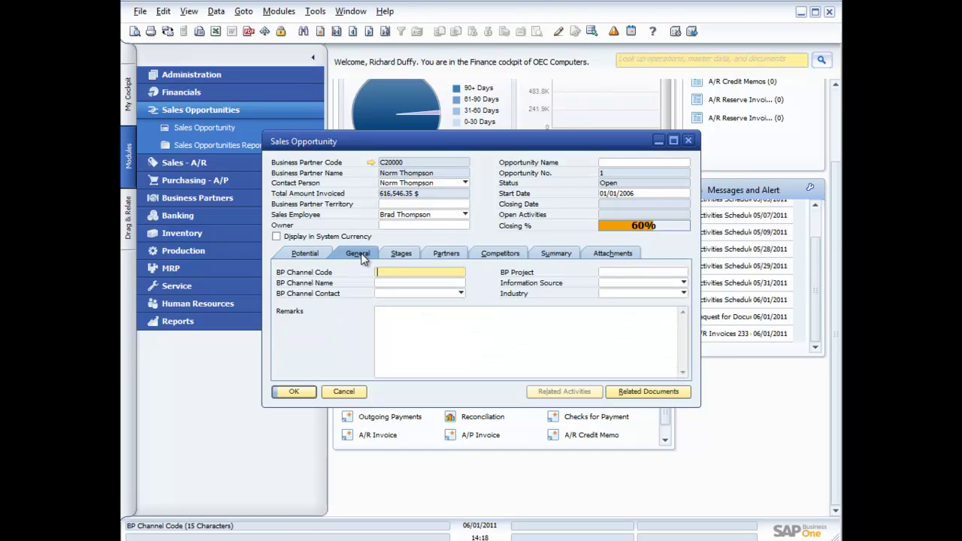
{"action": "left_click", "coordinate": [399, 256]}
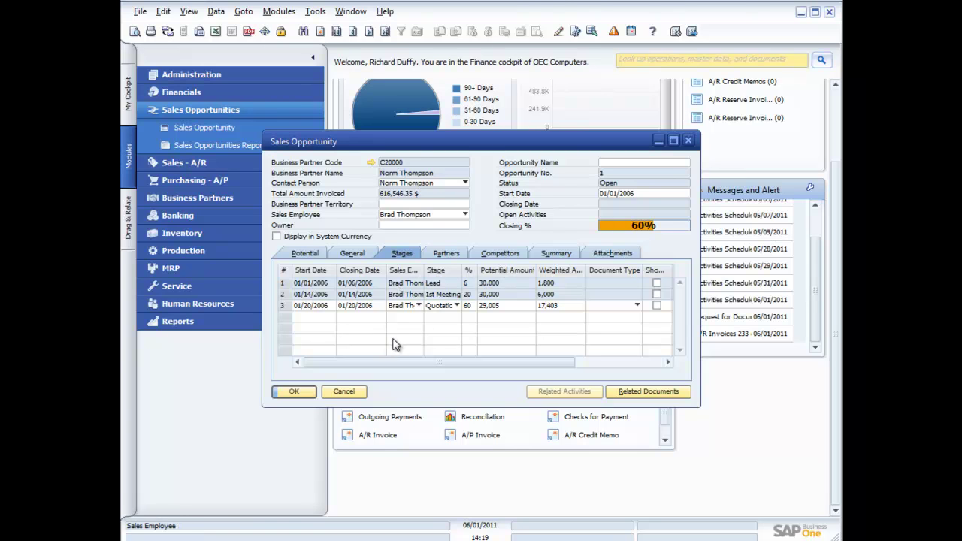
{"action": "left_click", "coordinate": [349, 393]}
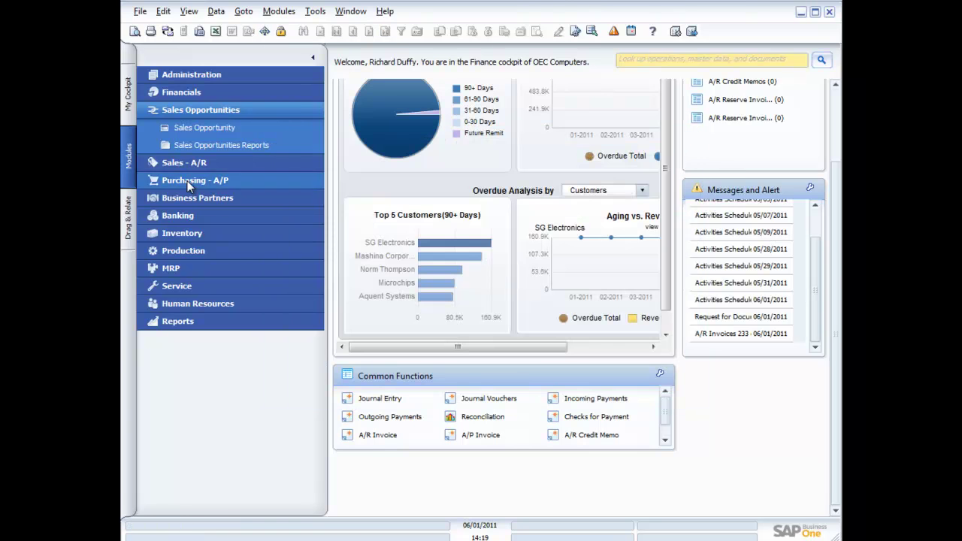
Run the Opportunities Pipeline report from Sales Opportunities Reports, display the opportunity list behind the 1st Meeting stage, and close that list
{"action": "left_click", "coordinate": [193, 142]}
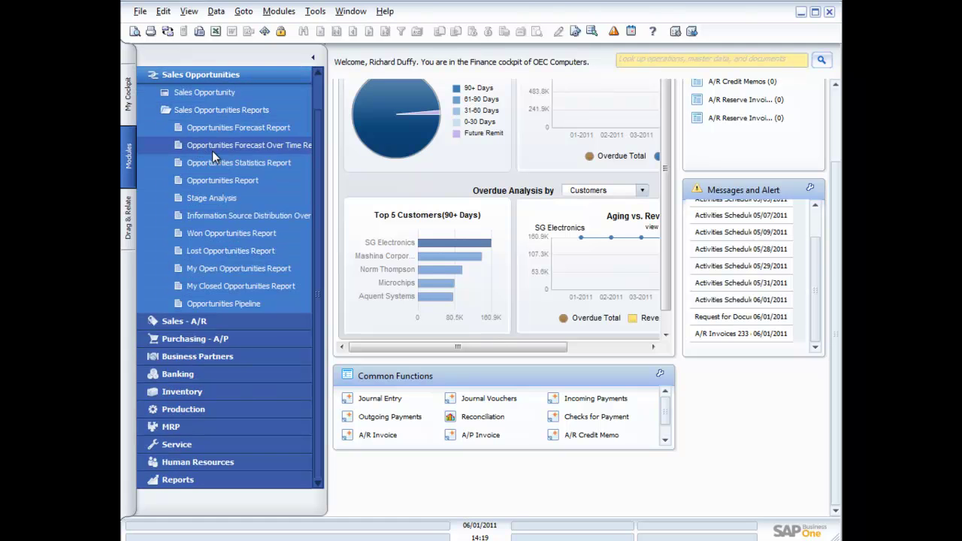
{"action": "double_click", "coordinate": [240, 304]}
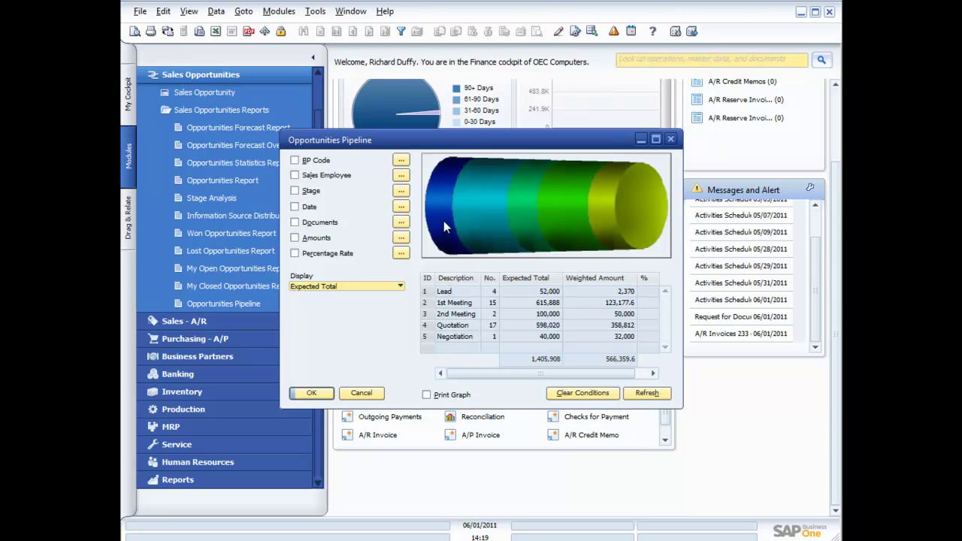
{"action": "mouse_move", "coordinate": [437, 206]}
{"action": "mouse_move", "coordinate": [484, 208]}
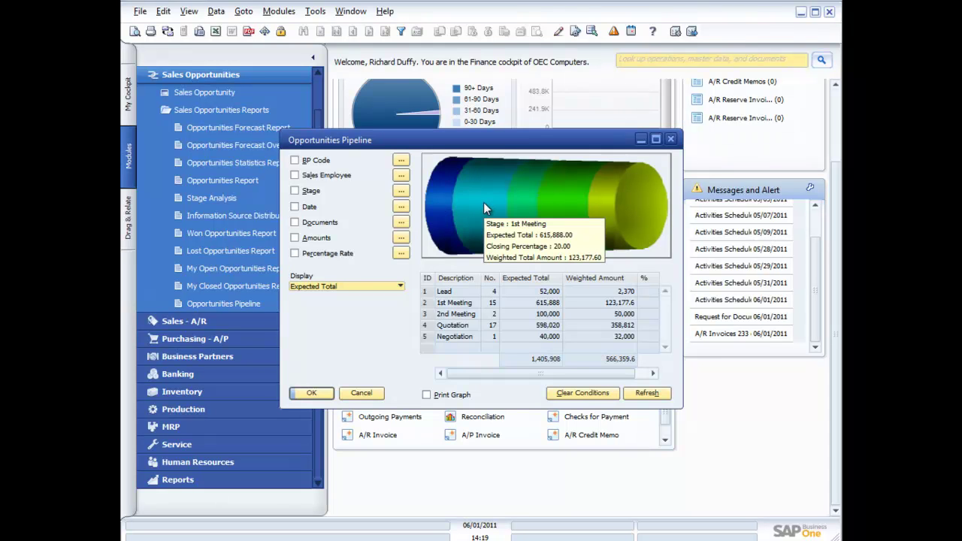
{"action": "double_click", "coordinate": [482, 204]}
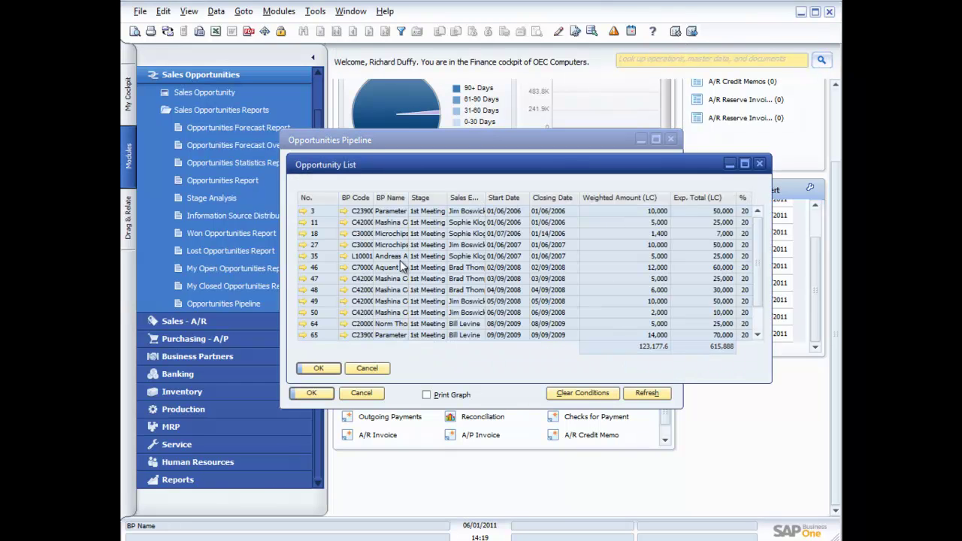
{"action": "left_click", "coordinate": [759, 163]}
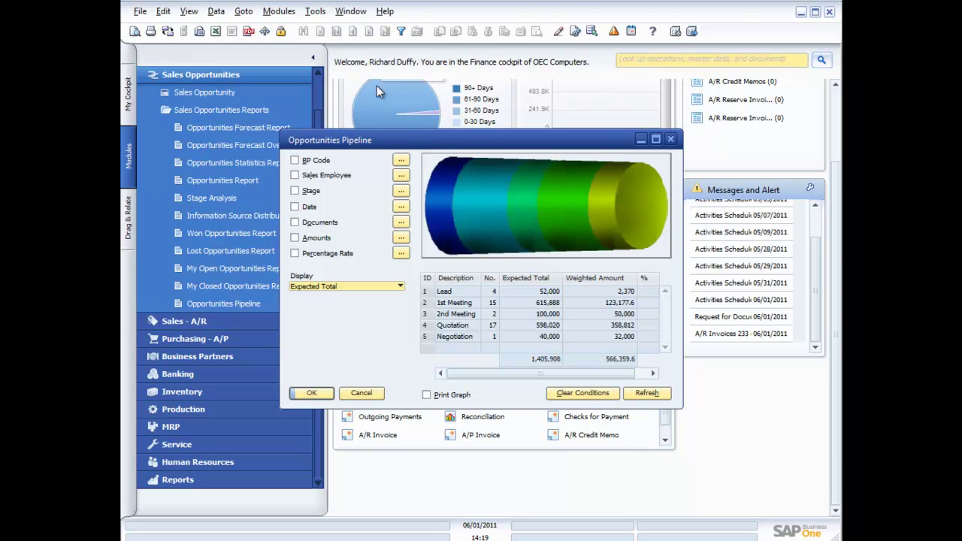
Launch the Dynamic Opportunity Analysis for the pipeline and play its animation of opportunities moving through the stages
{"action": "left_click", "coordinate": [237, 13]}
{"action": "left_click", "coordinate": [243, 12]}
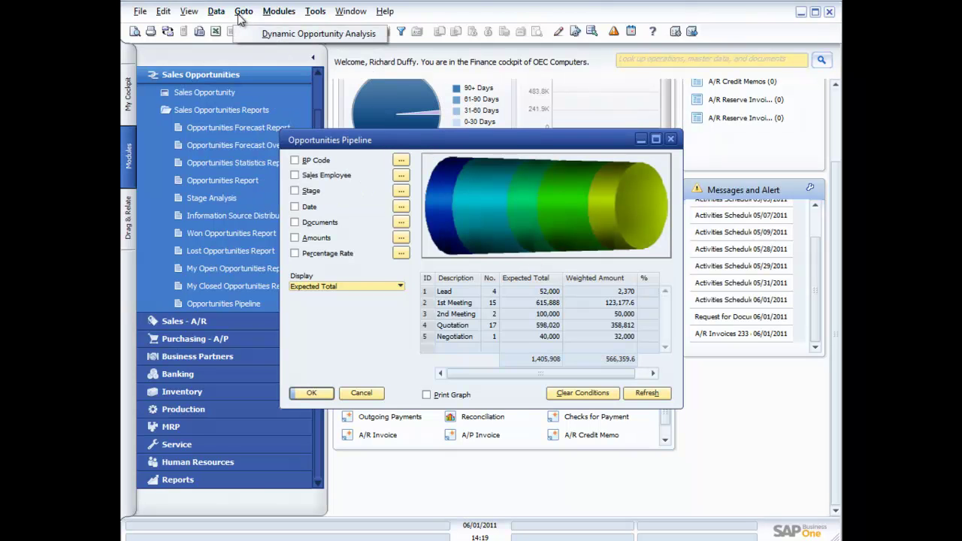
{"action": "left_click", "coordinate": [256, 35]}
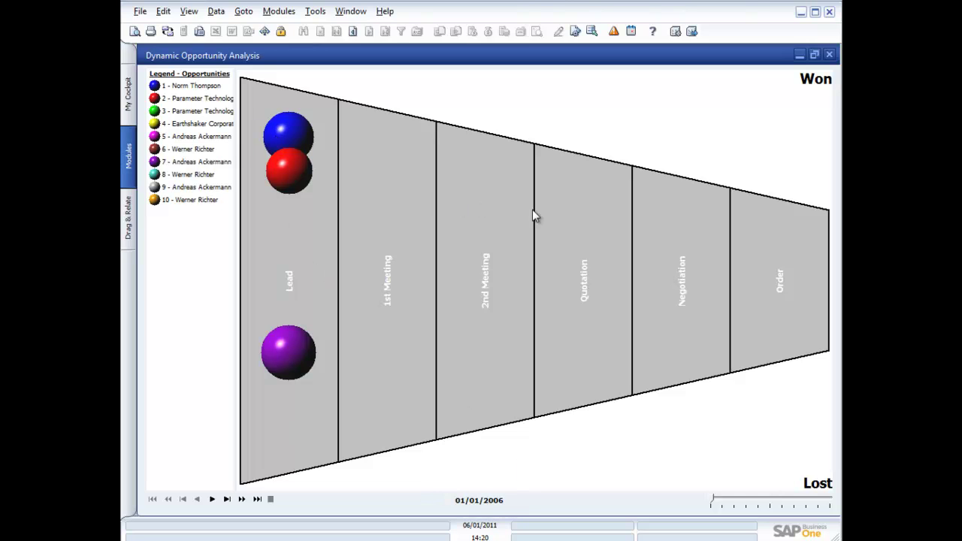
{"action": "left_click", "coordinate": [212, 500]}
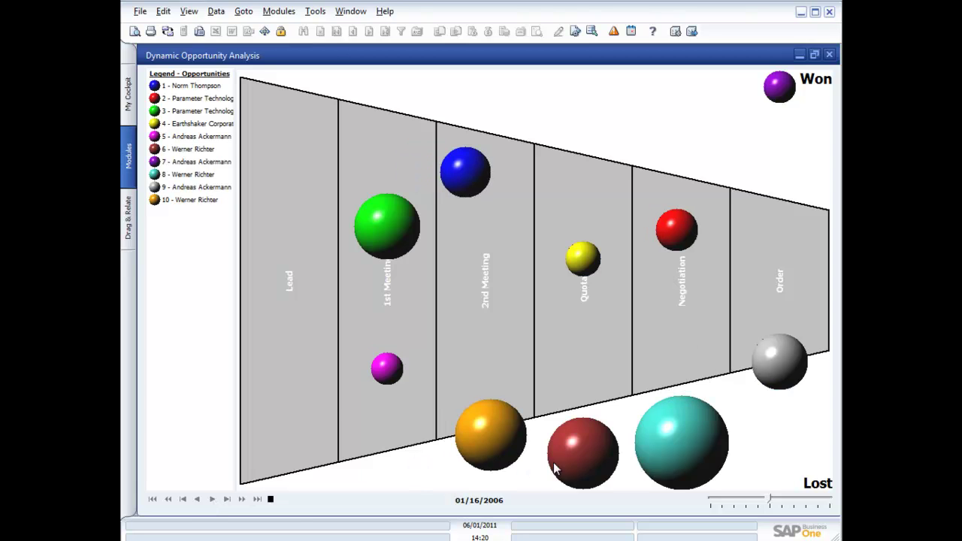
View the sales opportunity record behind the brown ball of opportunity 6, and close the record, the analysis and the pipeline report
{"action": "double_click", "coordinate": [577, 456]}
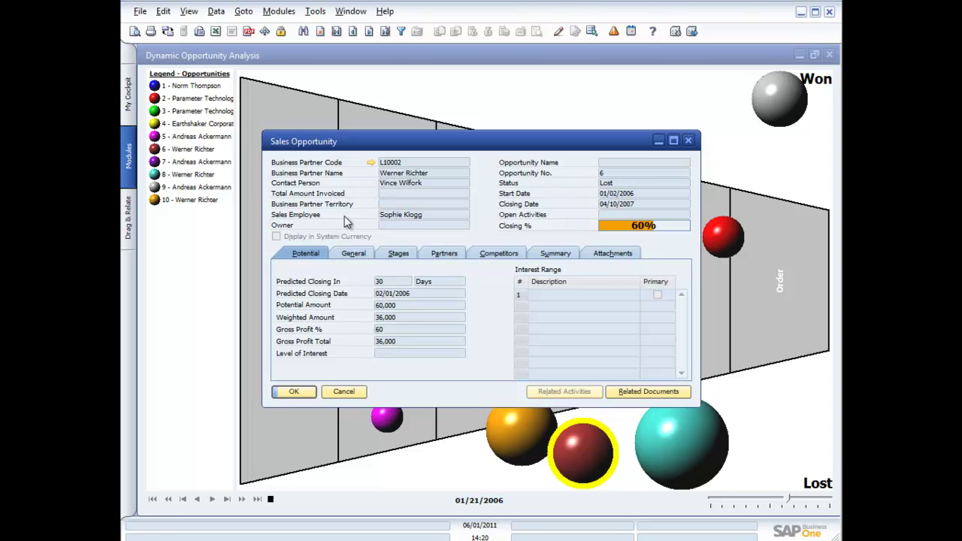
{"action": "left_click", "coordinate": [353, 392]}
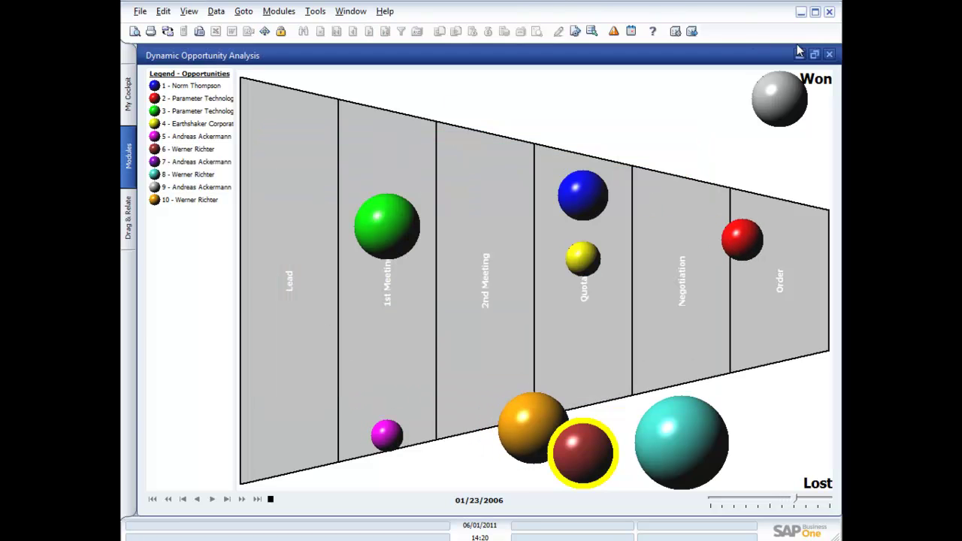
{"action": "left_click", "coordinate": [830, 54]}
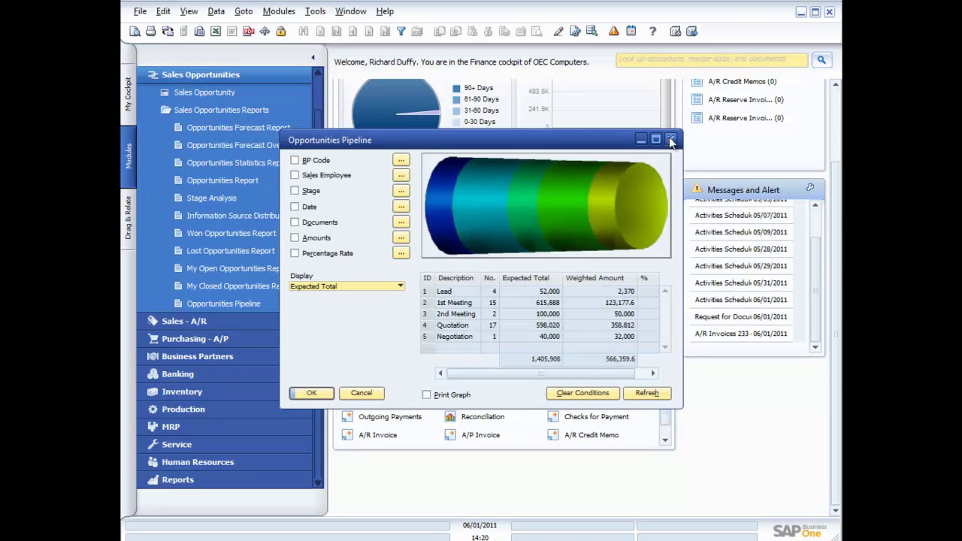
{"action": "left_click", "coordinate": [671, 140]}
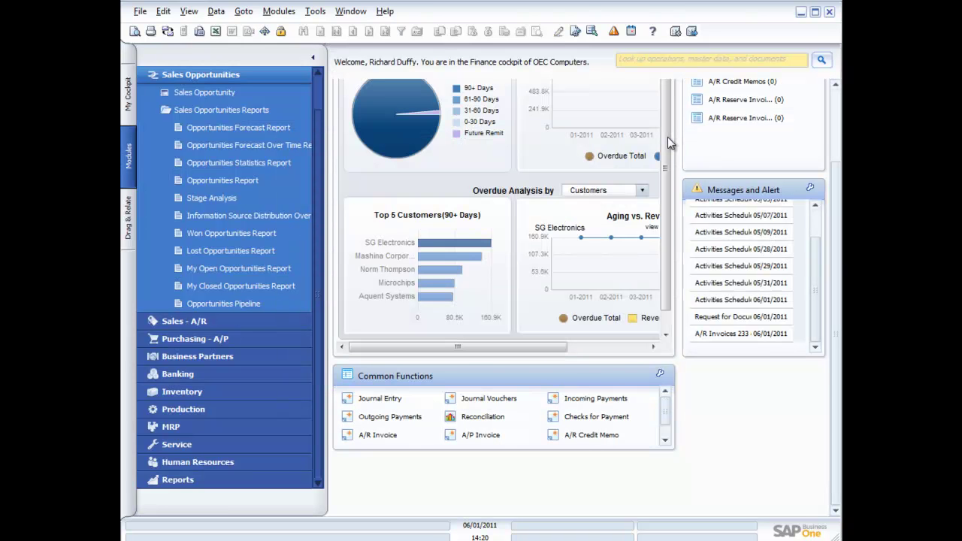